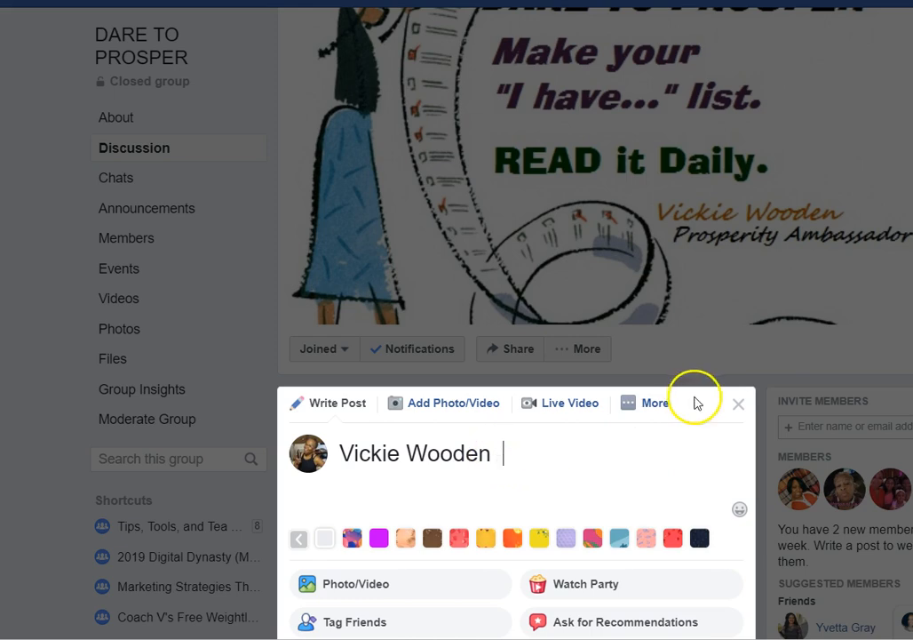
{"action": "scroll", "coordinate": [741, 406], "scroll_direction": "down", "scroll_amount": 5}
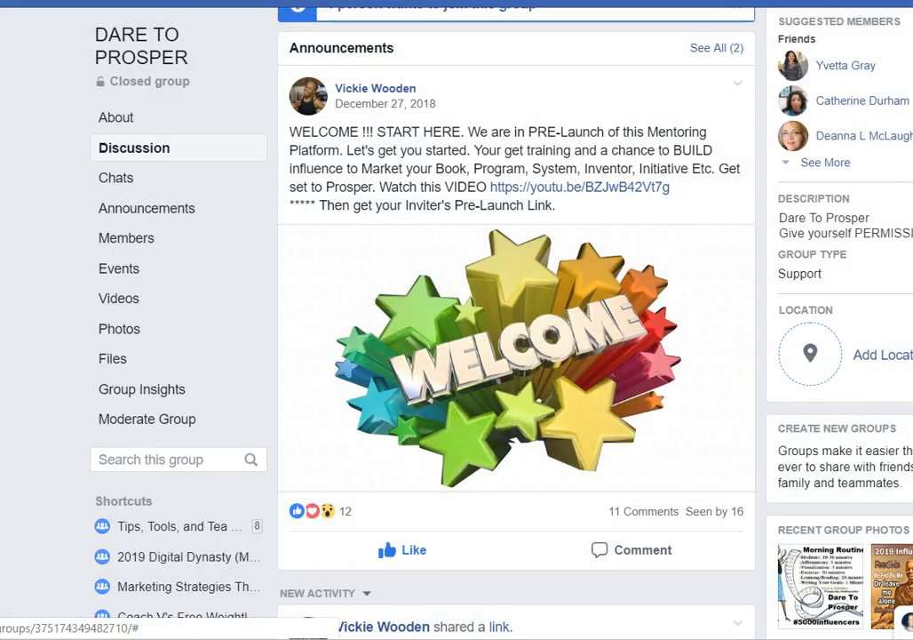
{"action": "scroll", "coordinate": [515, 320], "scroll_direction": "up", "scroll_amount": 5}
{"action": "left_click", "coordinate": [655, 403]}
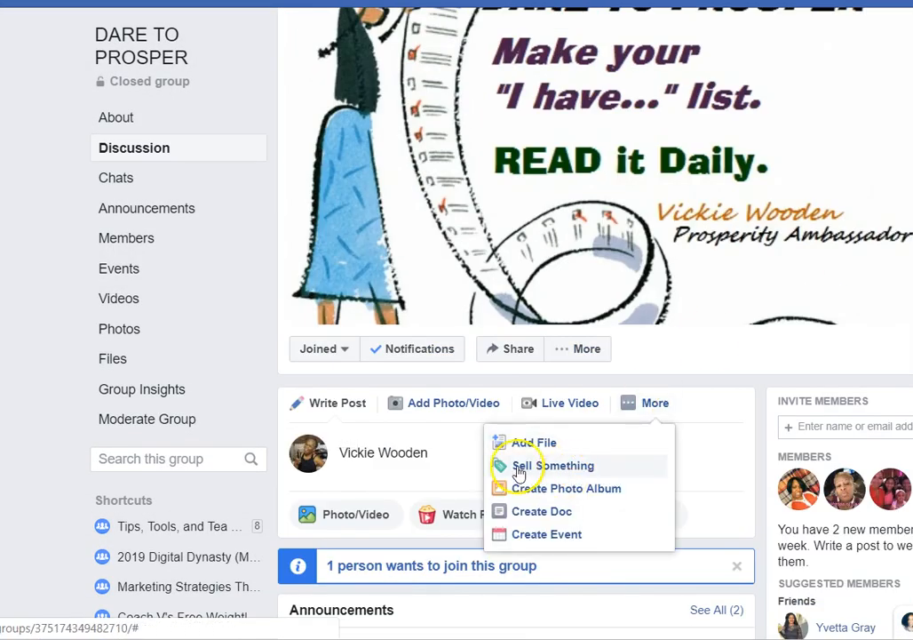
Step: Add a line reading "Marketing Strategist" beneath the name in the group post draft
{"action": "left_click", "coordinate": [439, 451]}
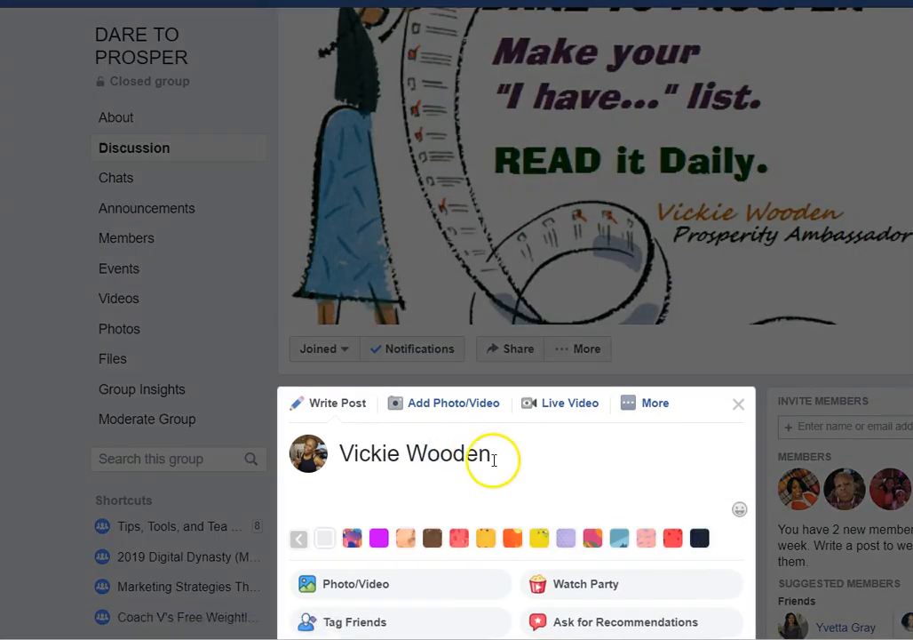
{"action": "left_click", "coordinate": [500, 456]}
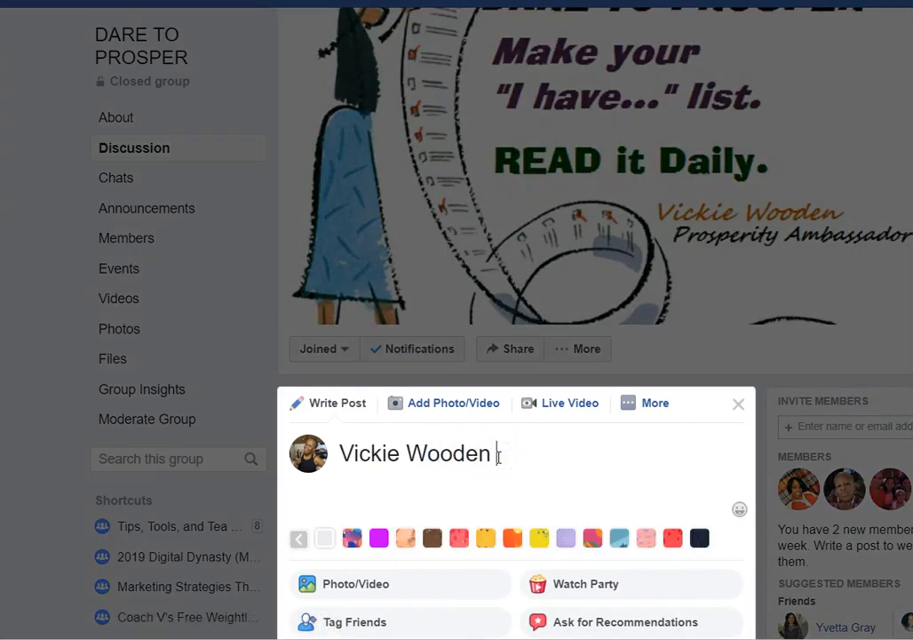
{"action": "key", "text": "Return"}
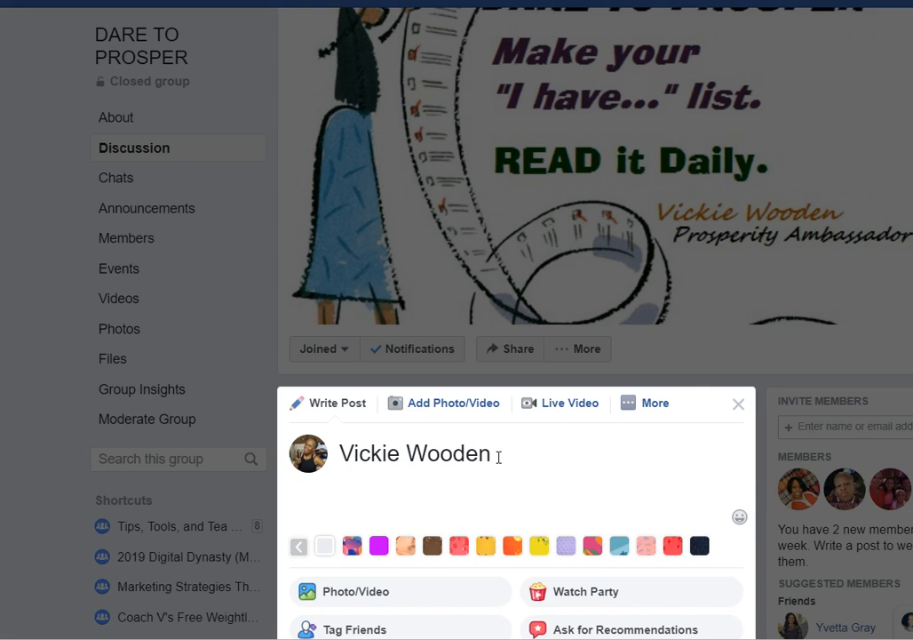
{"action": "type", "text": "Marketin"}
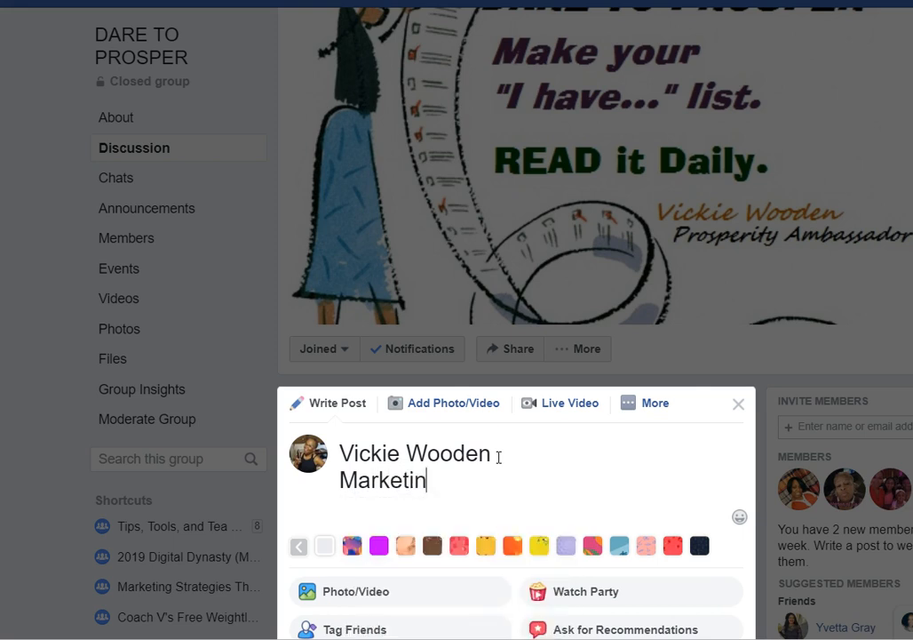
{"action": "type", "text": "g Str"}
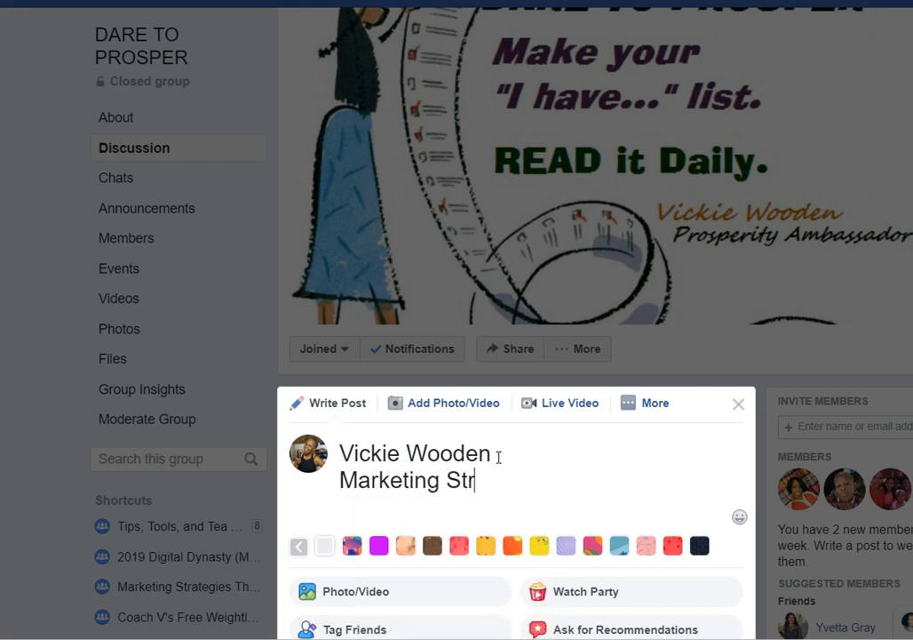
{"action": "type", "text": "ateg"}
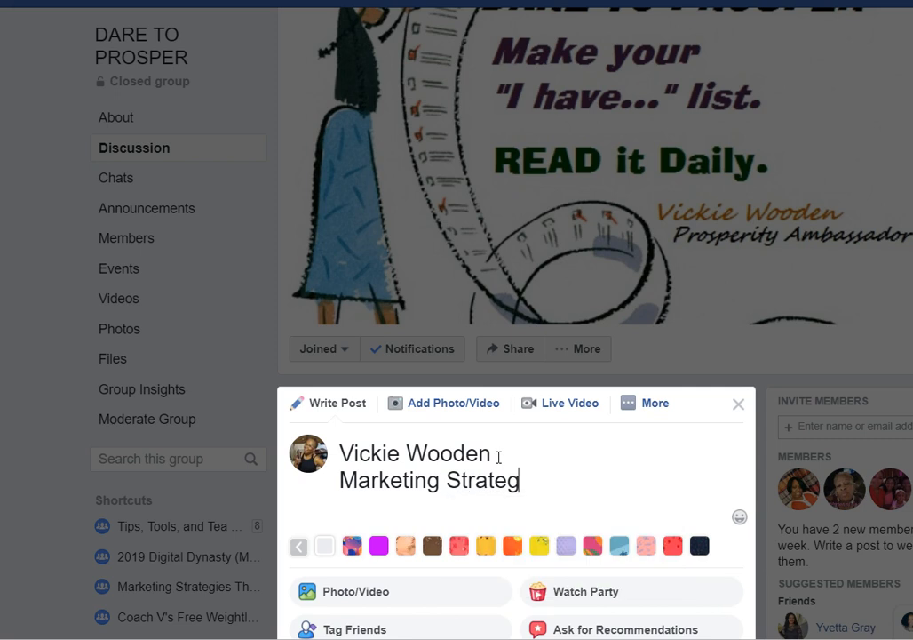
{"action": "type", "text": "ist"}
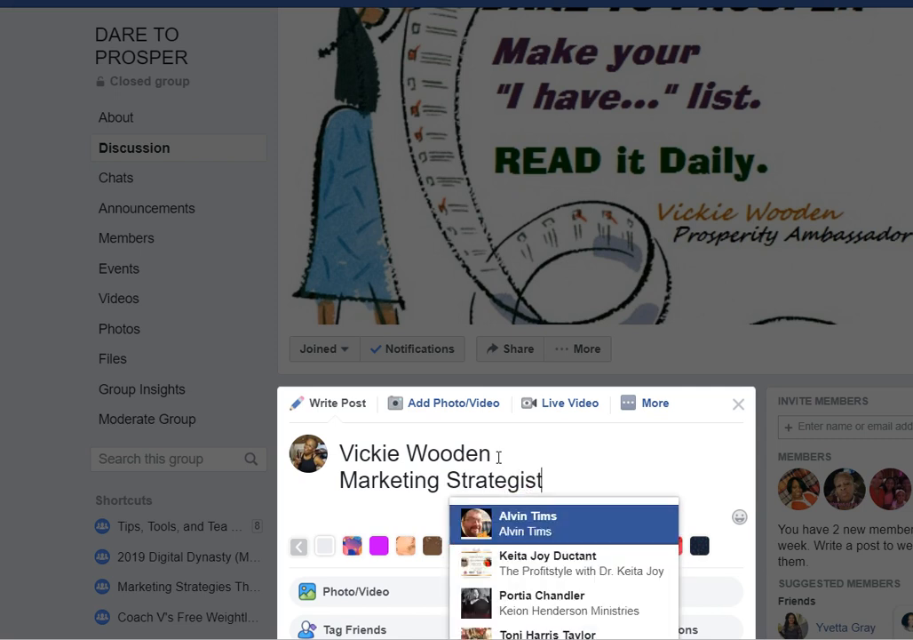
Step: Remove the member mention inserted after "Marketing" and restore the word "Strategist" with correct spelling
{"action": "key", "text": "Return"}
{"action": "key", "text": "BackSpace"}
{"action": "key", "text": "BackSpace"}
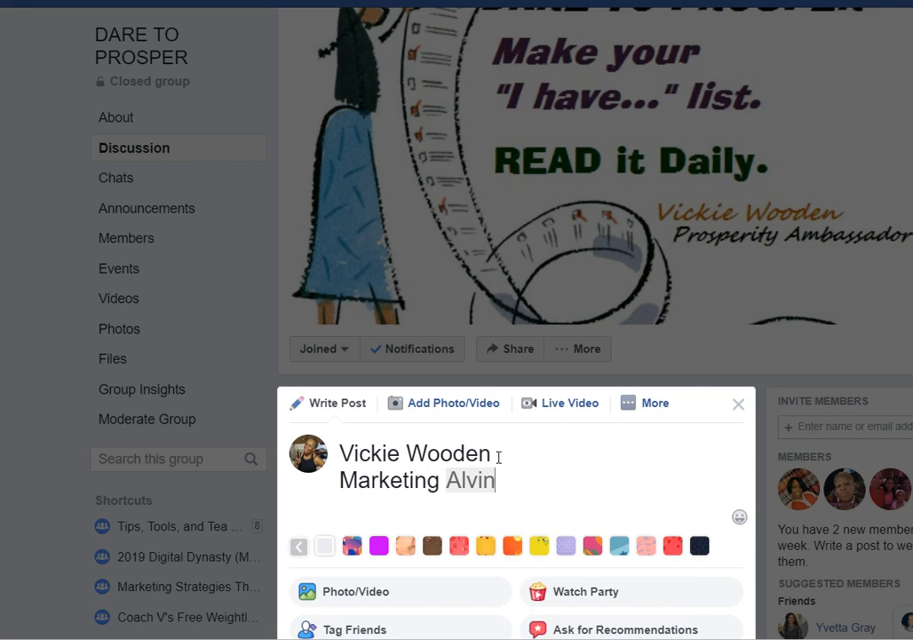
{"action": "type", "text": "S"}
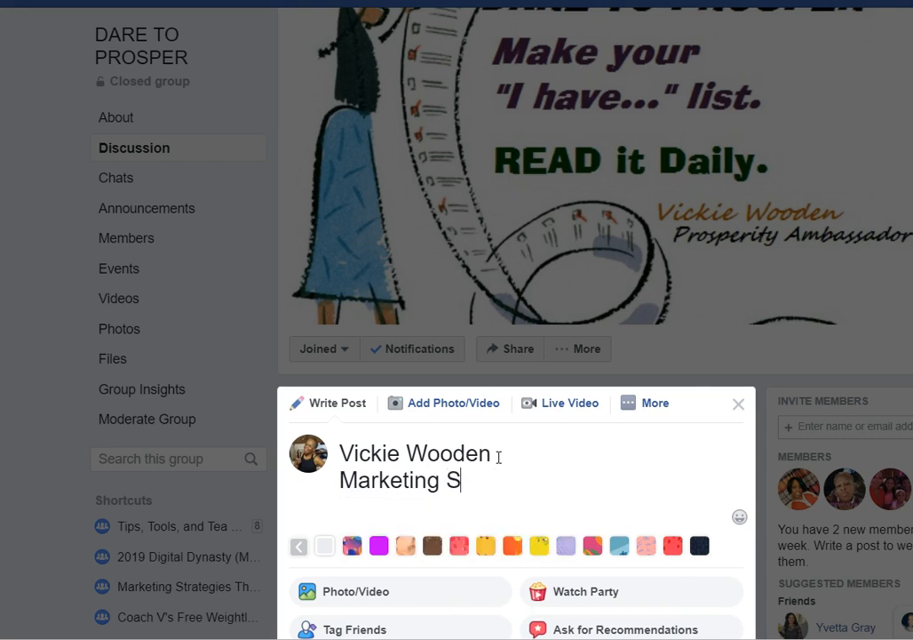
{"action": "type", "text": "tratgist"}
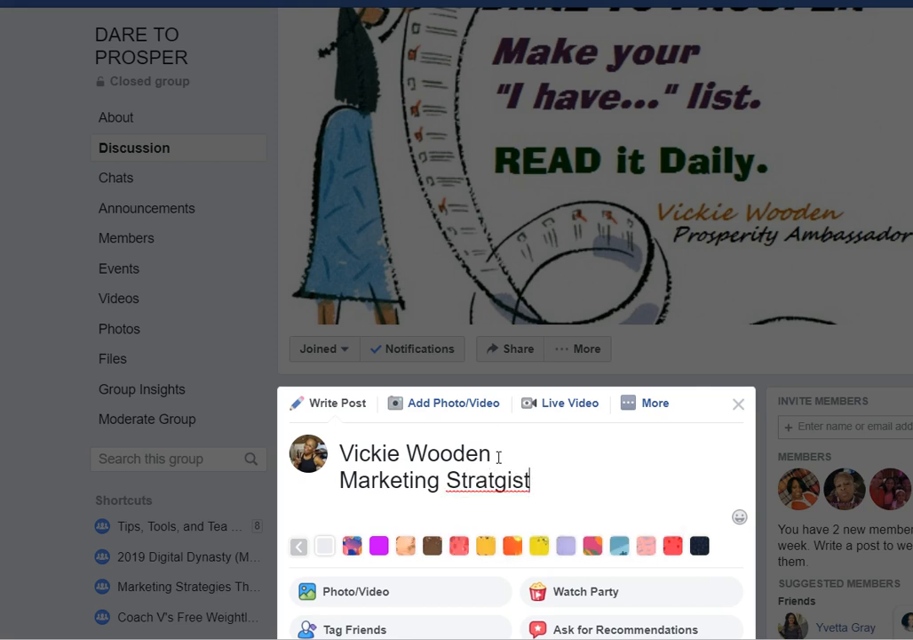
{"action": "left_click", "coordinate": [498, 482]}
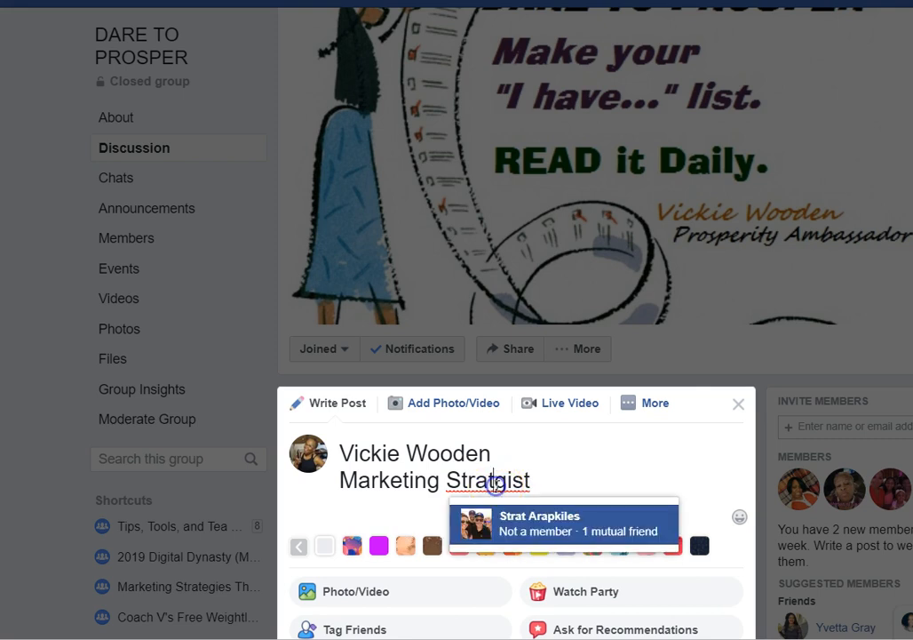
{"action": "type", "text": "e"}
{"action": "left_click", "coordinate": [555, 477]}
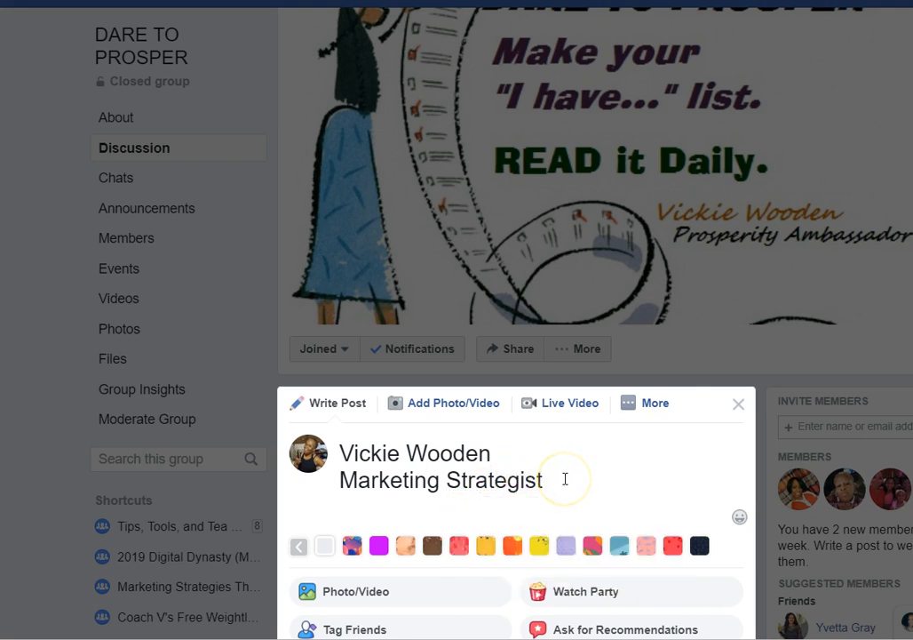
Step: Add a third line to the post reading "Multiple 6 Figure Online Income Earner"
{"action": "key", "text": "Return"}
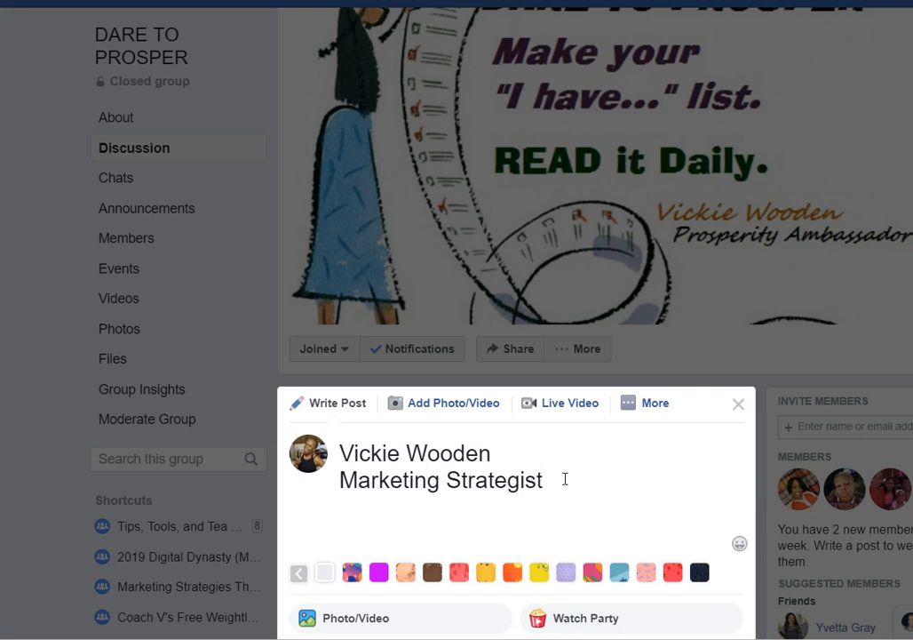
{"action": "type", "text": "Multiple 6 Figure Online Income Earner"}
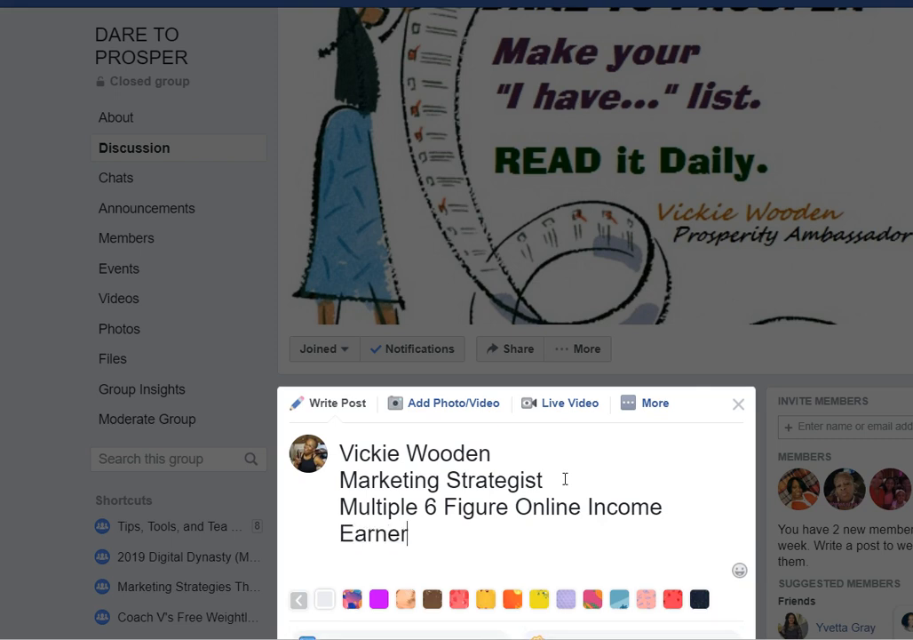
Step: Reword the third line without "Online" so that it reads "Multiple 6 Figure Income Earner"
{"action": "key", "text": "BackSpace"}
{"action": "key", "text": "BackSpace"}
{"action": "key", "text": "BackSpace"}
{"action": "key", "text": "BackSpace"}
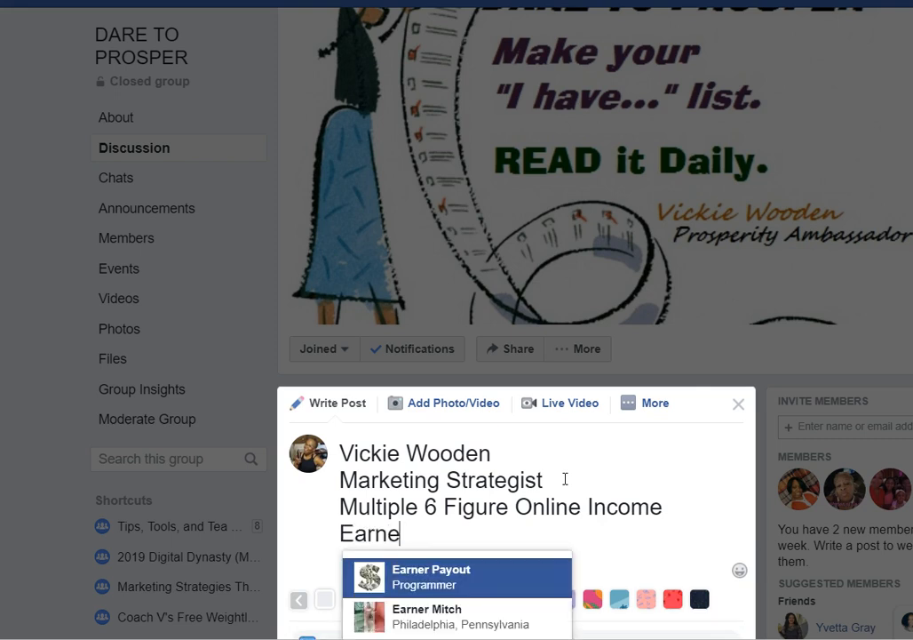
{"action": "key", "text": "BackSpace"}
{"action": "key", "text": "BackSpace"}
{"action": "key", "text": "BackSpace"}
{"action": "key", "text": "BackSpace"}
{"action": "key", "text": "BackSpace"}
{"action": "key", "text": "BackSpace"}
{"action": "key", "text": "BackSpace"}
{"action": "key", "text": "BackSpace"}
{"action": "key", "text": "BackSpace"}
{"action": "key", "text": "BackSpace"}
{"action": "key", "text": "BackSpace"}
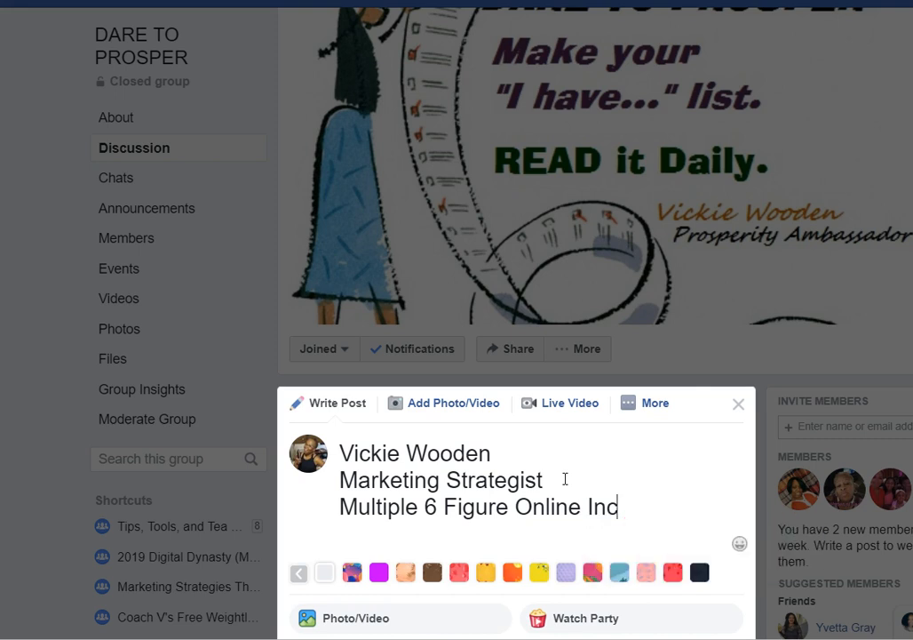
{"action": "key", "text": "BackSpace"}
{"action": "key", "text": "BackSpace"}
{"action": "key", "text": "BackSpace"}
{"action": "key", "text": "BackSpace"}
{"action": "key", "text": "BackSpace"}
{"action": "type", "text": "Income"}
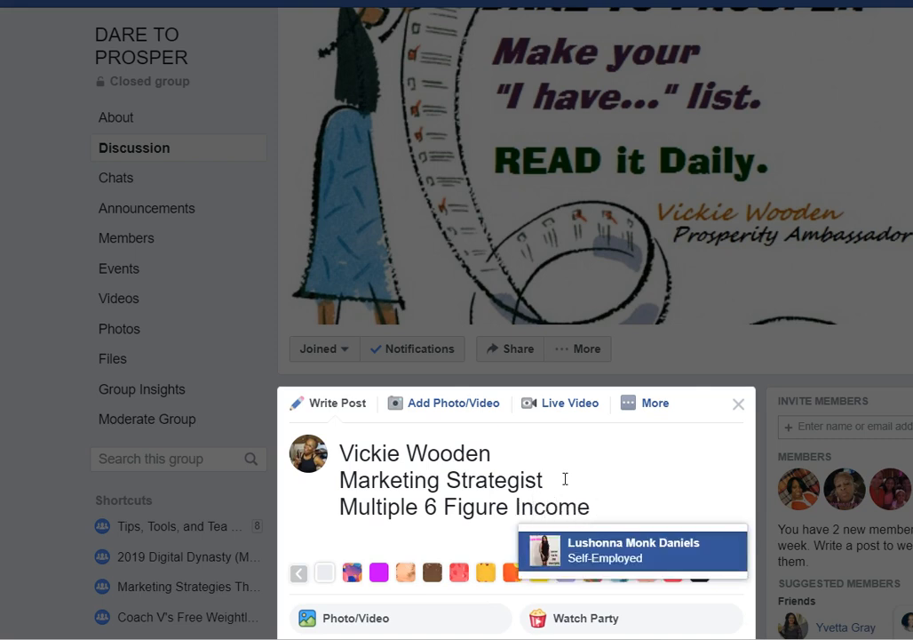
{"action": "type", "text": " Earner"}
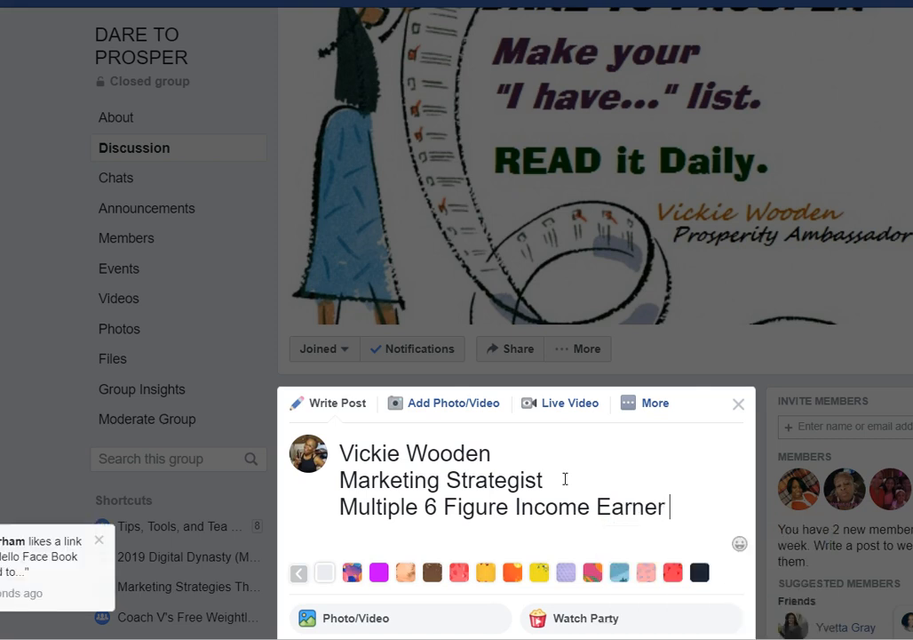
{"action": "key", "text": "Return"}
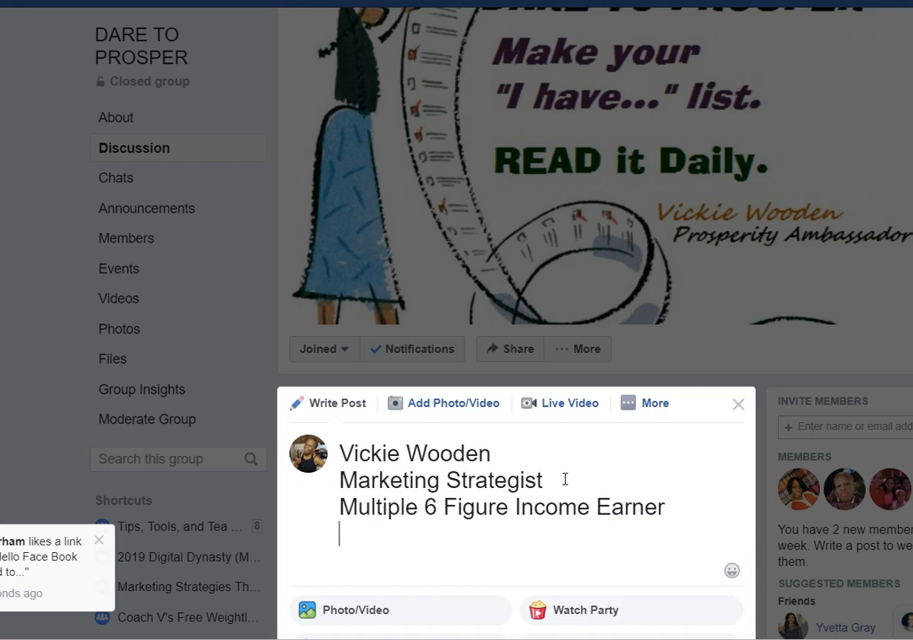
{"action": "type", "text": "www."}
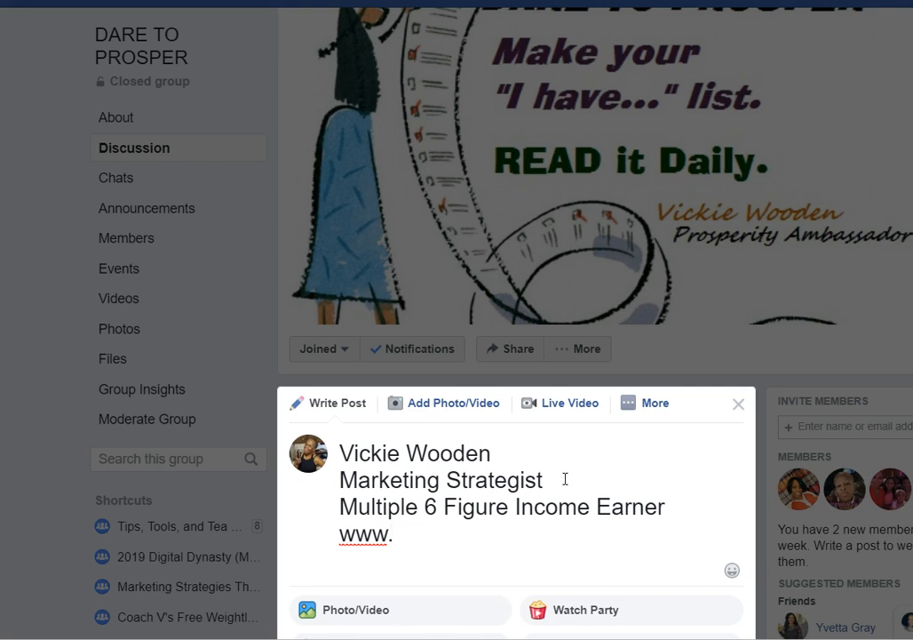
{"action": "type", "text": "Marketin"}
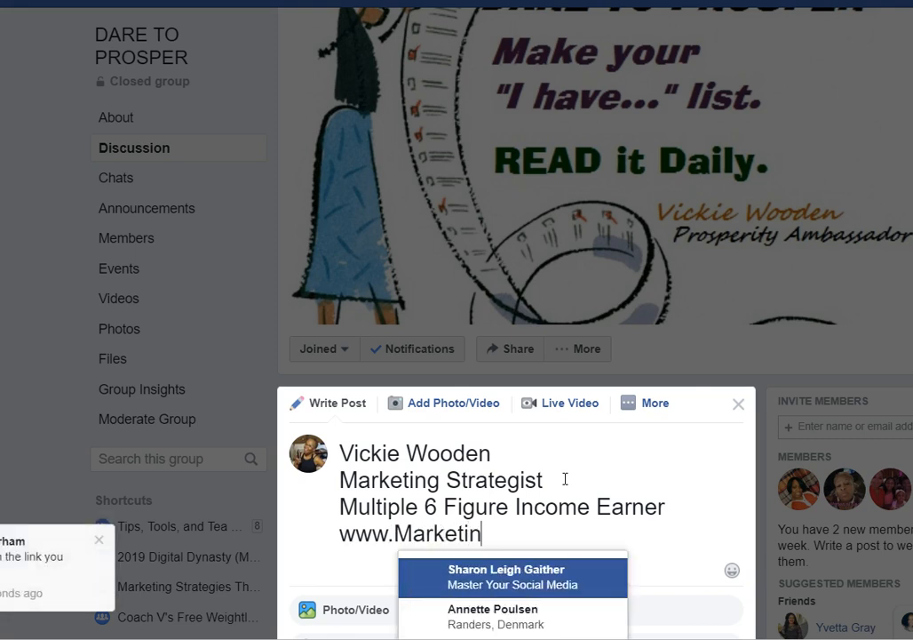
{"action": "type", "text": "g"}
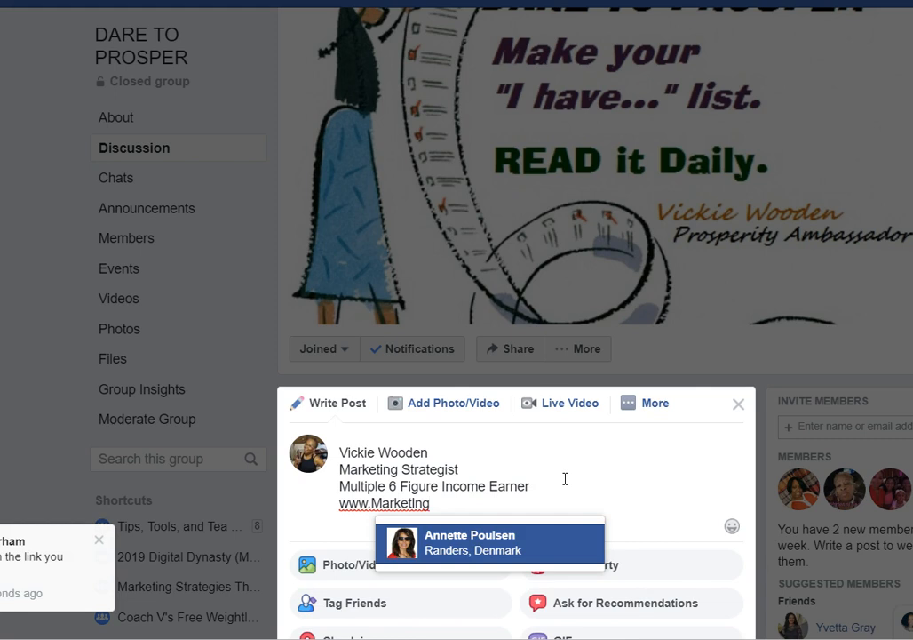
{"action": "type", "text": "St"}
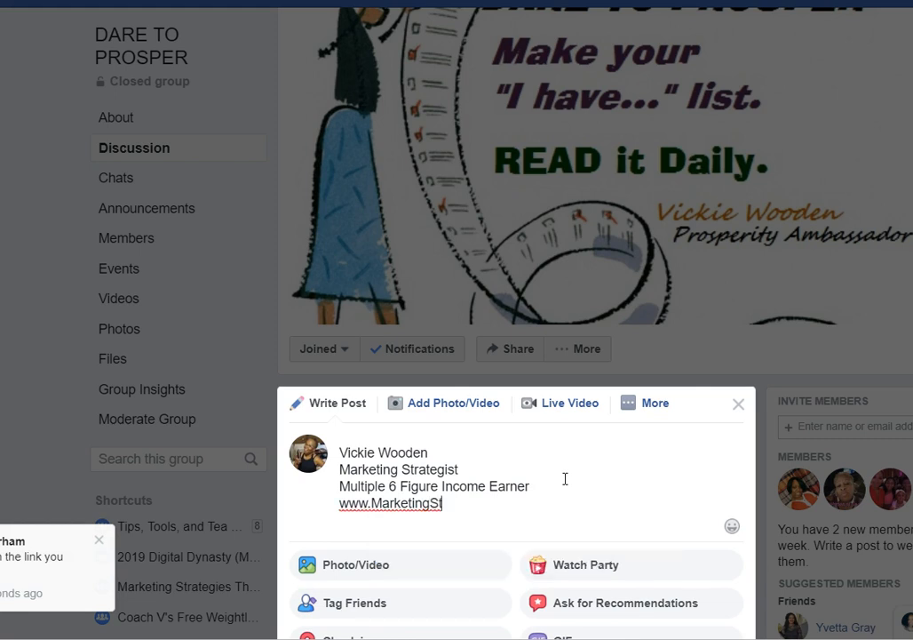
{"action": "type", "text": "rTEGIE"}
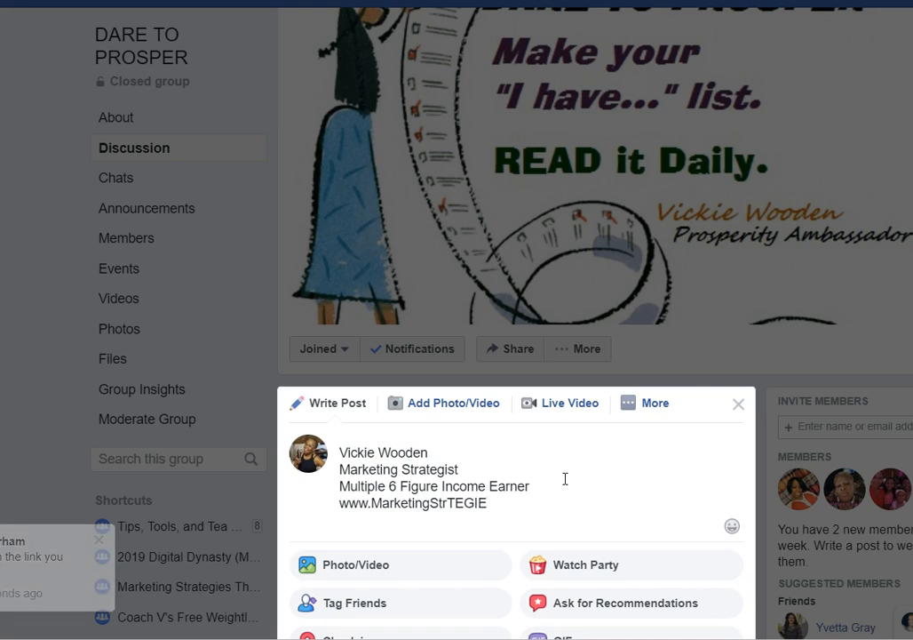
{"action": "key", "text": "BackSpace"}
{"action": "key", "text": "BackSpace"}
{"action": "key", "text": "BackSpace"}
{"action": "key", "text": "BackSpace"}
{"action": "key", "text": "BackSpace"}
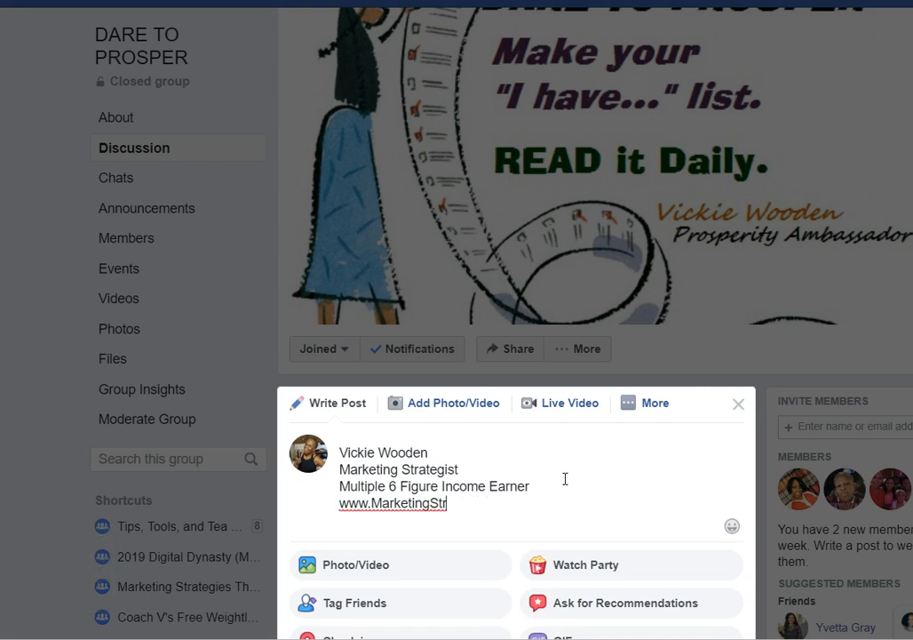
{"action": "type", "text": "ate"}
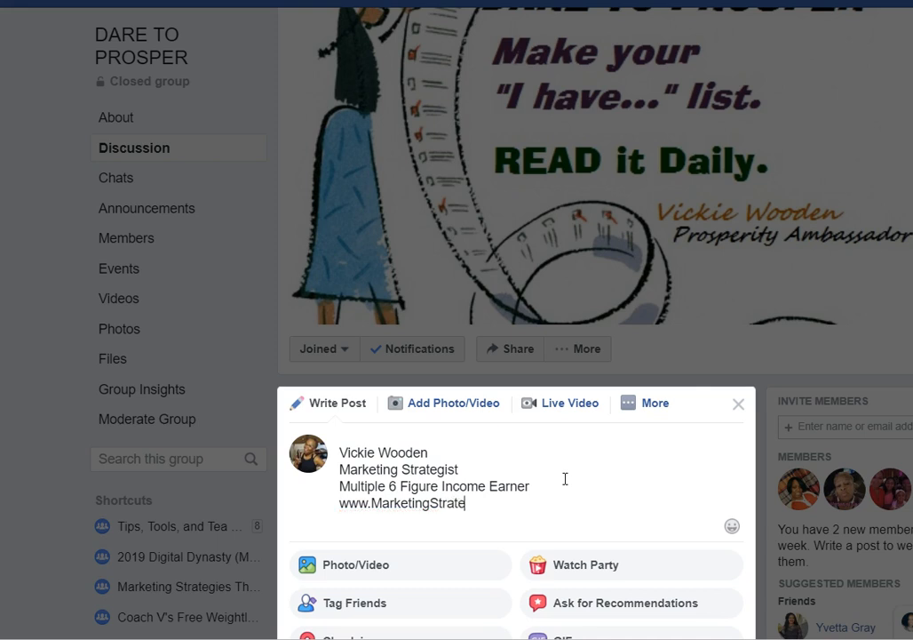
{"action": "type", "text": "giesThatWo"}
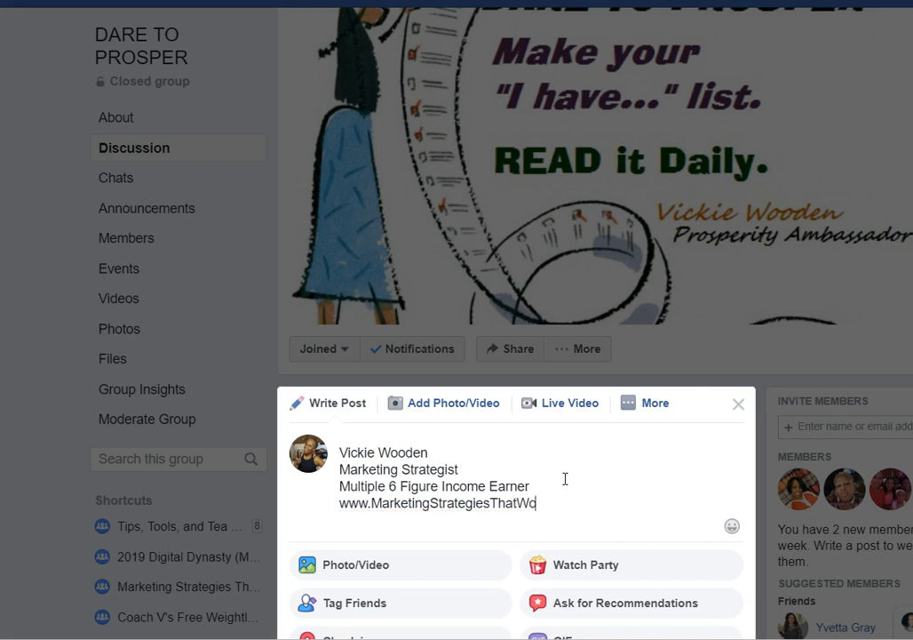
{"action": "type", "text": "rk"}
Step: Insert the line "CEO of Marketing Strategies That Work" between the income earner line and the web address
{"action": "left_click", "coordinate": [513, 469]}
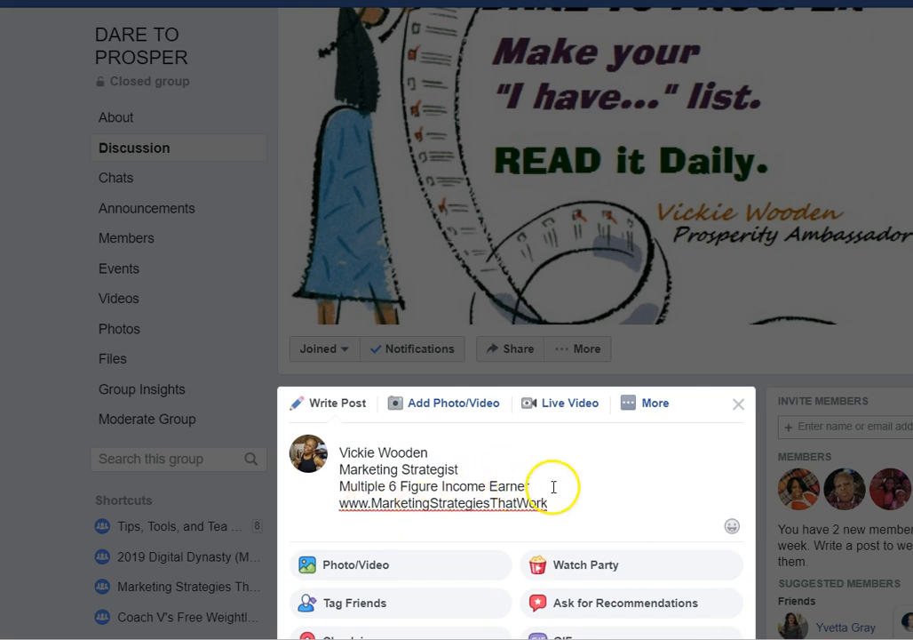
{"action": "left_click", "coordinate": [542, 486]}
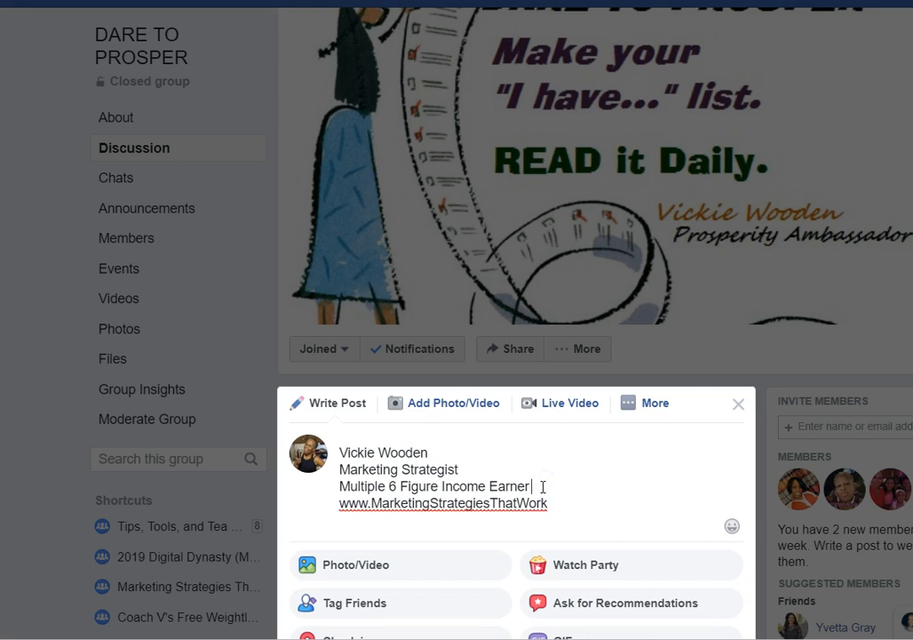
{"action": "key", "text": "Return"}
{"action": "type", "text": "CEO of M"}
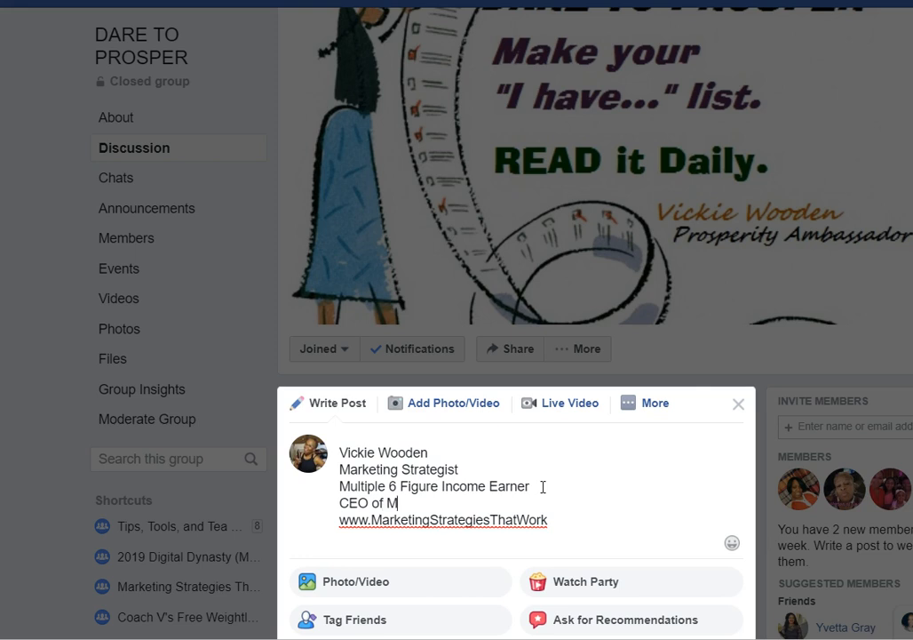
{"action": "type", "text": "arke"}
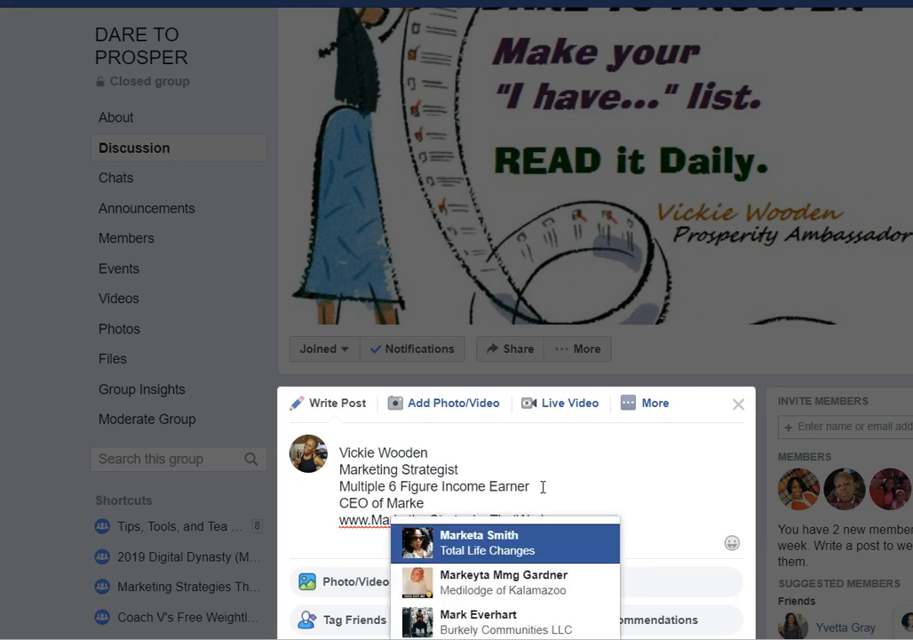
{"action": "type", "text": "ting"}
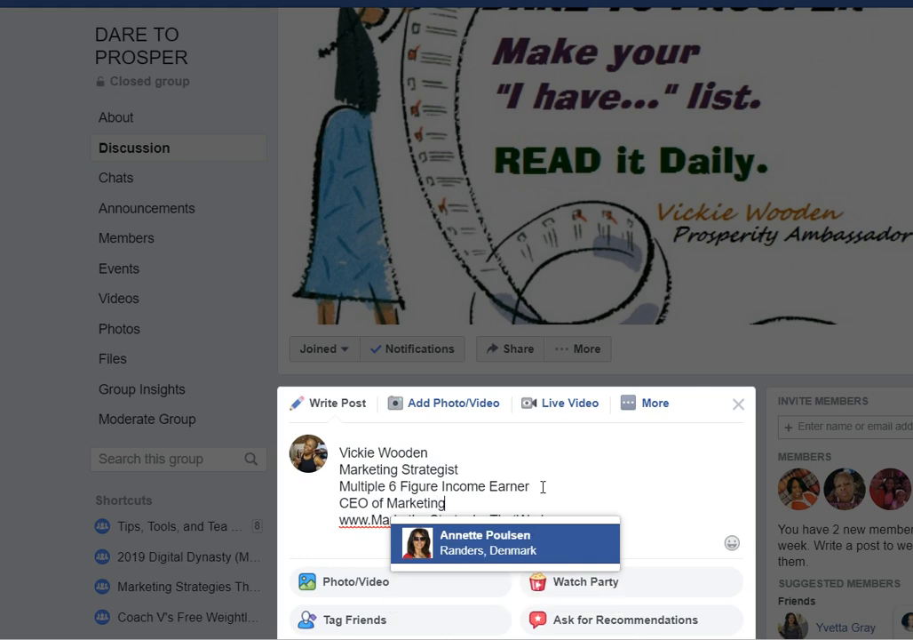
{"action": "type", "text": "Strategies"}
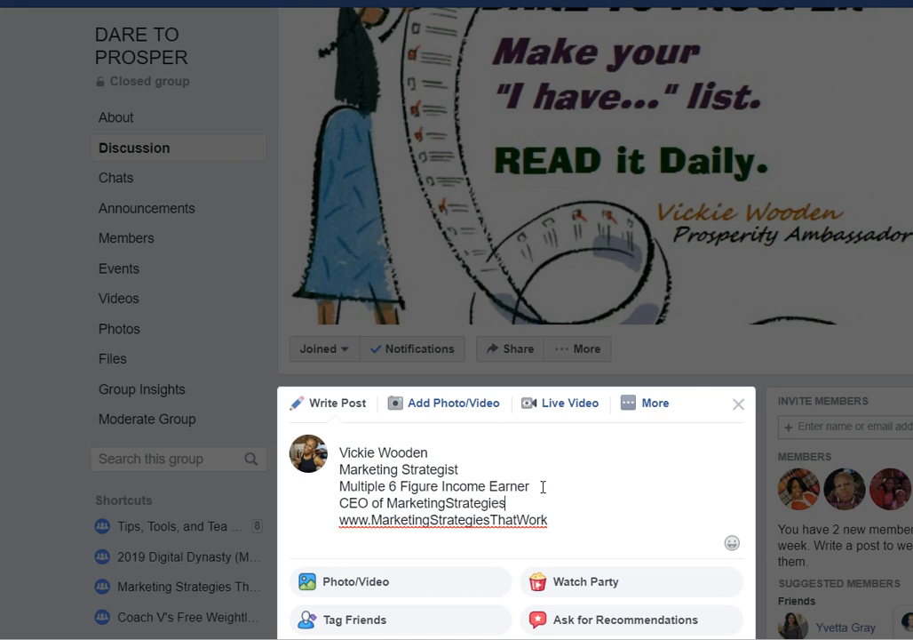
{"action": "type", "text": "ThatWork"}
{"action": "left_click", "coordinate": [444, 506]}
{"action": "left_click", "coordinate": [511, 503]}
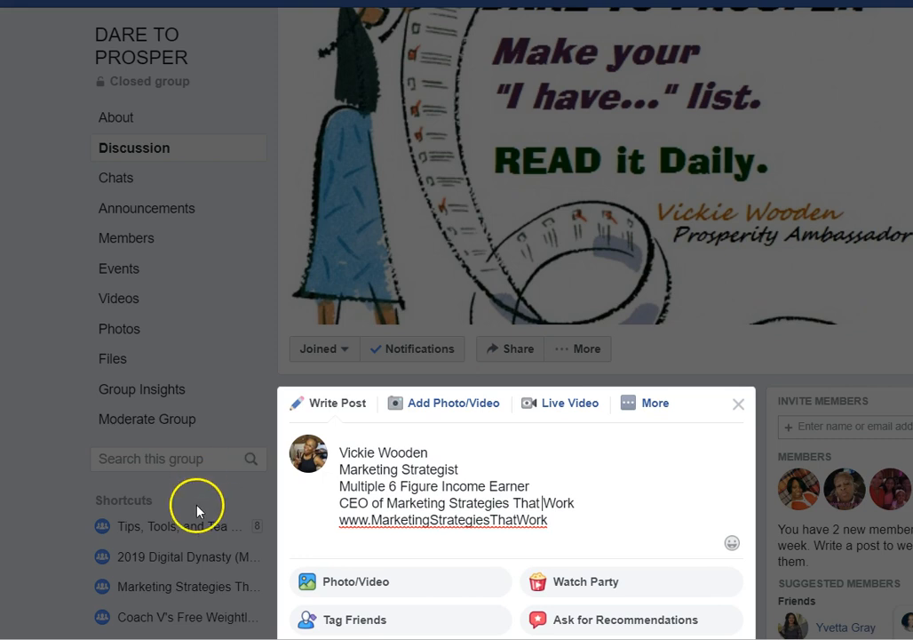
Step: Join "Marketing Strategist" onto the name line and put an asterisk in front of it
{"action": "scroll", "coordinate": [516, 355], "scroll_direction": "down", "scroll_amount": 3}
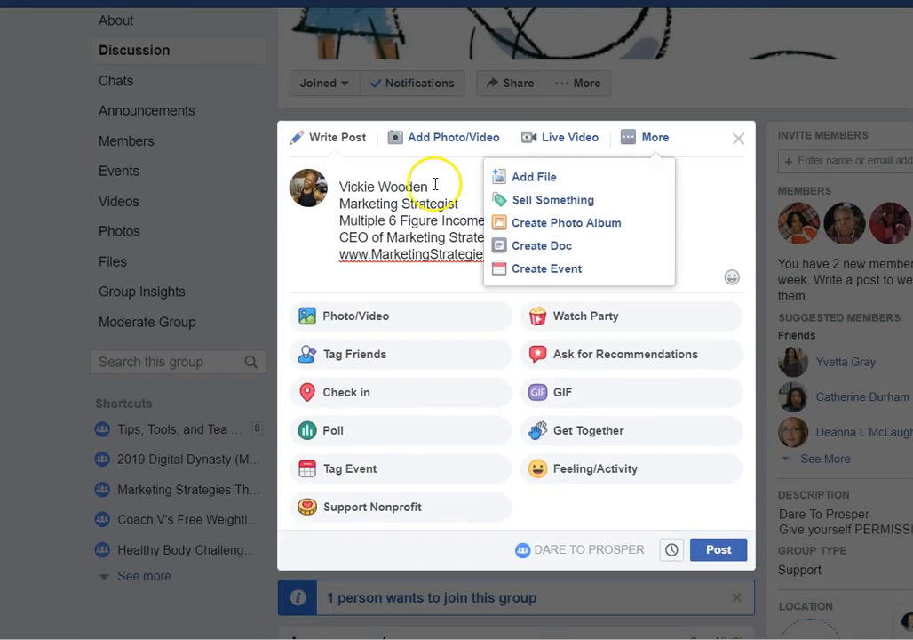
{"action": "left_click", "coordinate": [373, 189]}
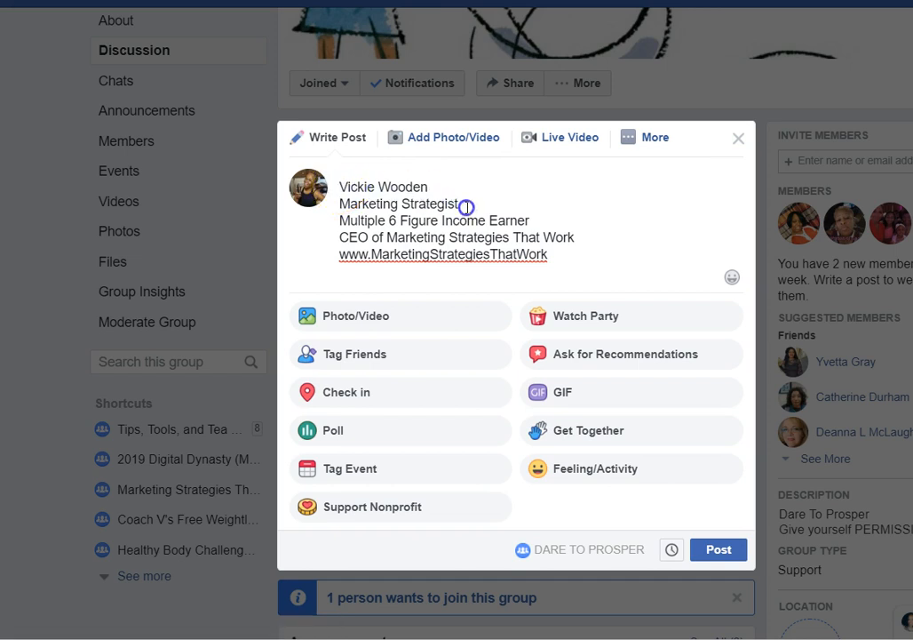
{"action": "left_click", "coordinate": [449, 185]}
{"action": "key", "text": "Delete"}
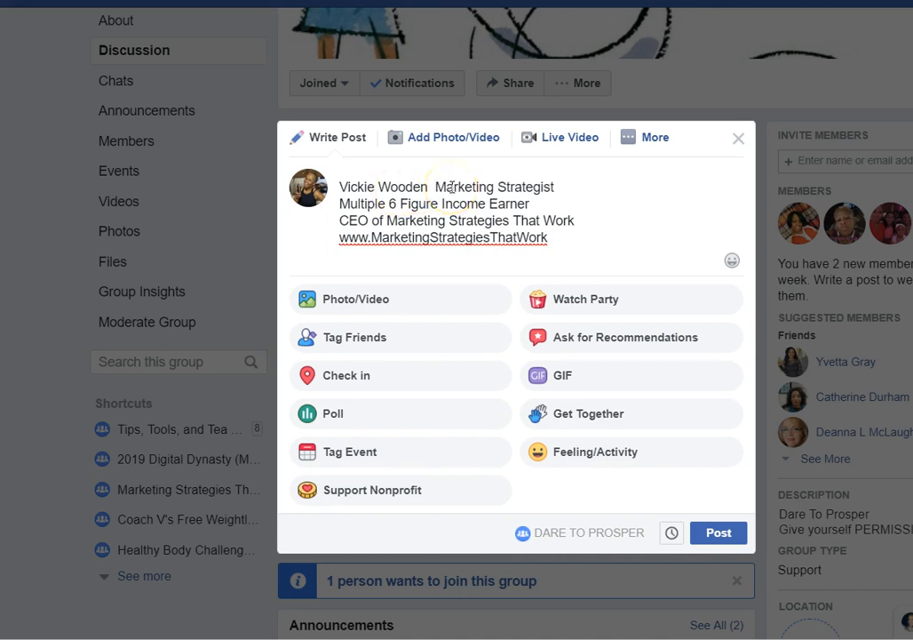
{"action": "type", "text": "*"}
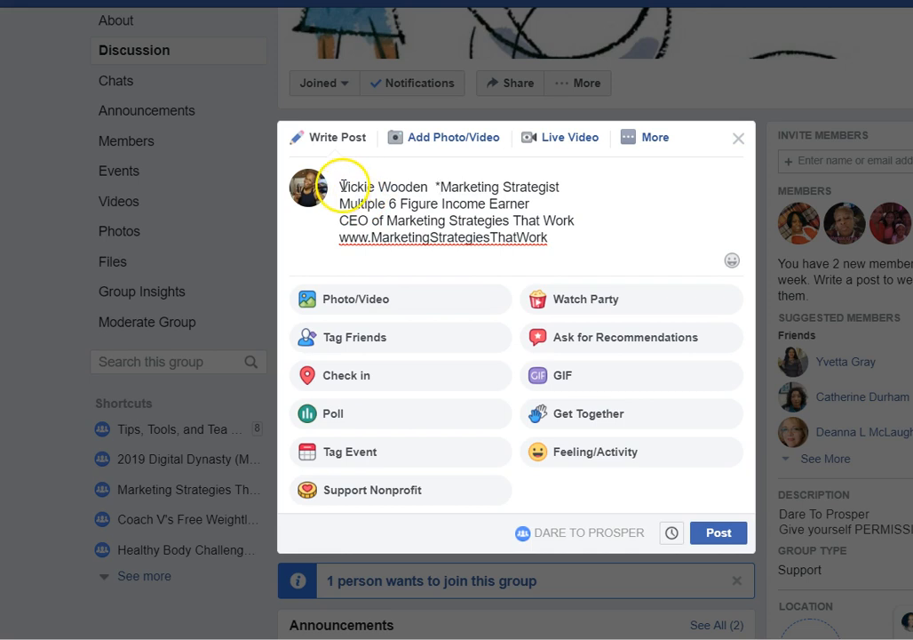
Step: Copy the entire text of the group post
{"action": "left_click_drag", "start_coordinate": [338, 186], "coordinate": [603, 241]}
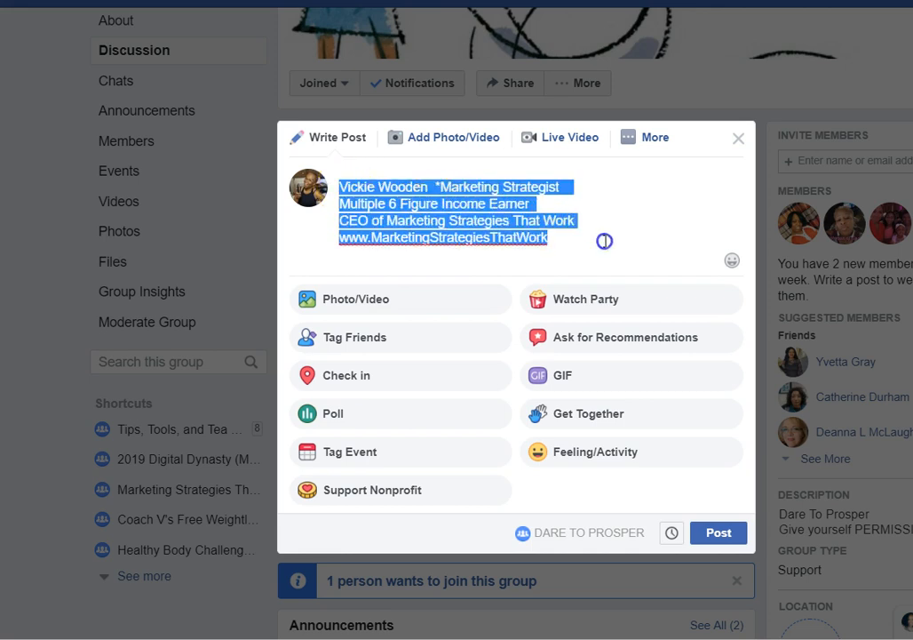
{"action": "right_click", "coordinate": [498, 201]}
{"action": "left_click", "coordinate": [551, 274]}
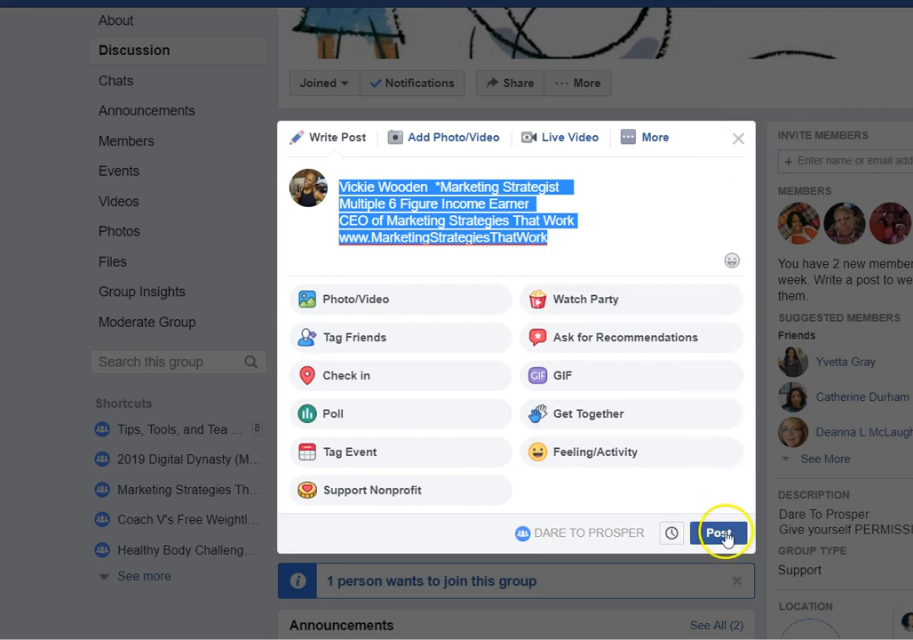
{"action": "left_click", "coordinate": [672, 533]}
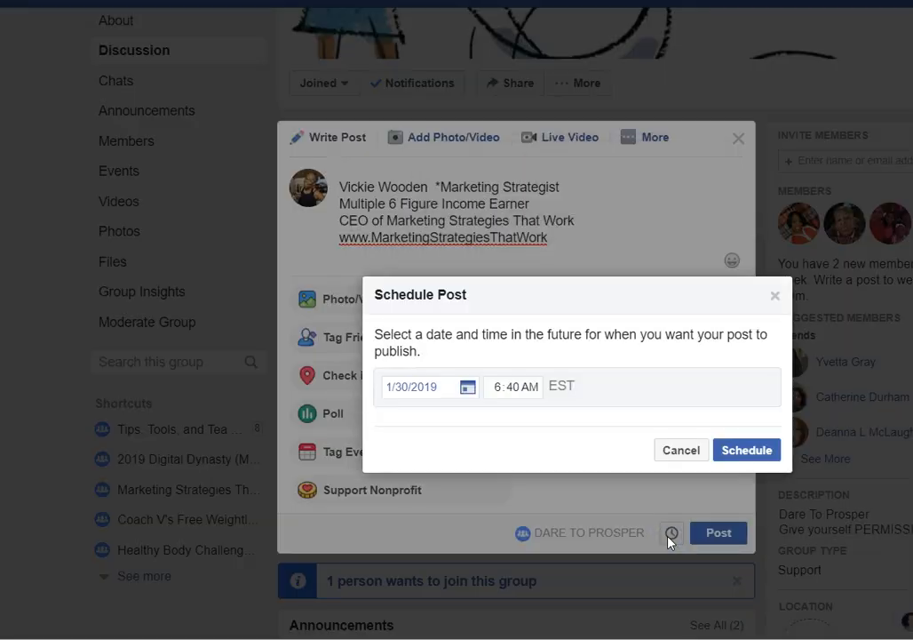
{"action": "left_click", "coordinate": [498, 388]}
{"action": "left_click", "coordinate": [750, 457]}
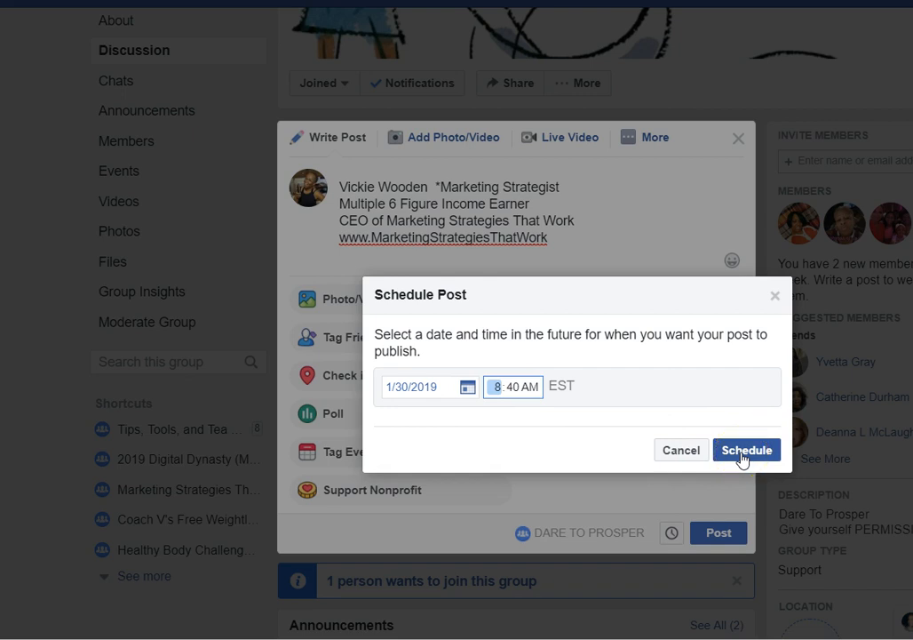
{"action": "left_click", "coordinate": [613, 233]}
Step: Attach the photo "50k ring show" from the computer to the group post
{"action": "left_click", "coordinate": [364, 303]}
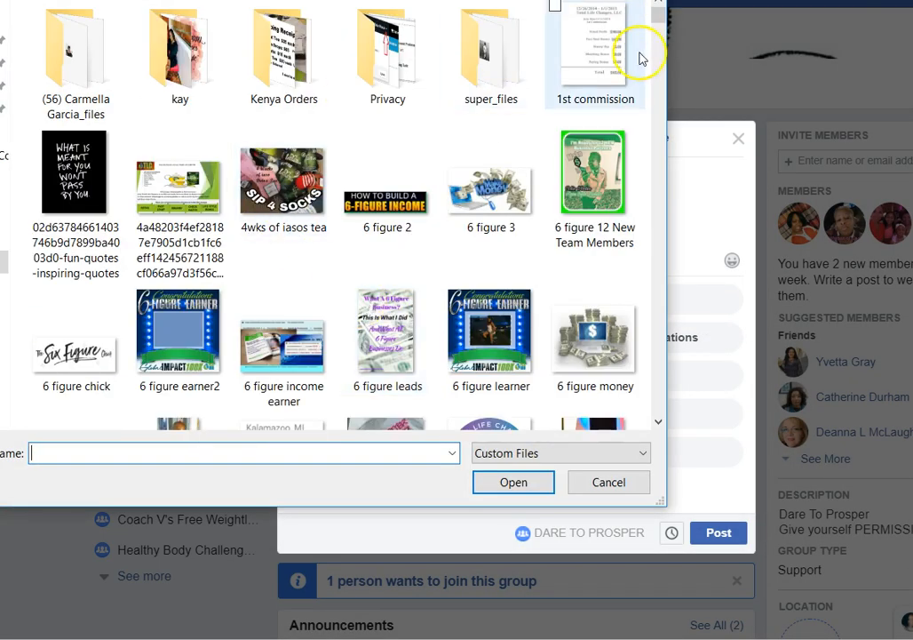
{"action": "left_click_drag", "start_coordinate": [659, 16], "coordinate": [658, 34]}
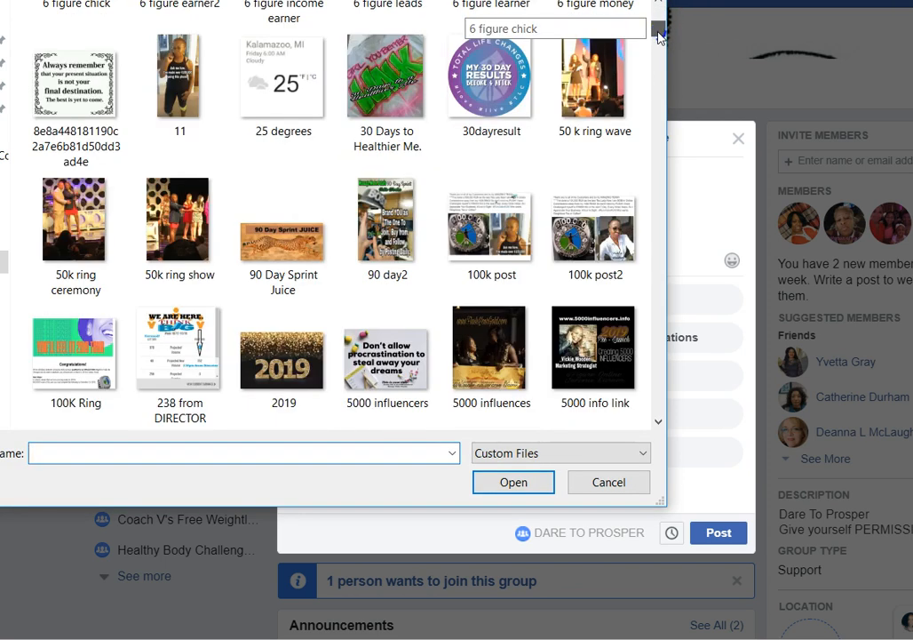
{"action": "scroll", "coordinate": [658, 33], "scroll_direction": "down", "scroll_amount": 1}
{"action": "left_click", "coordinate": [142, 176]}
{"action": "left_click", "coordinate": [174, 171]}
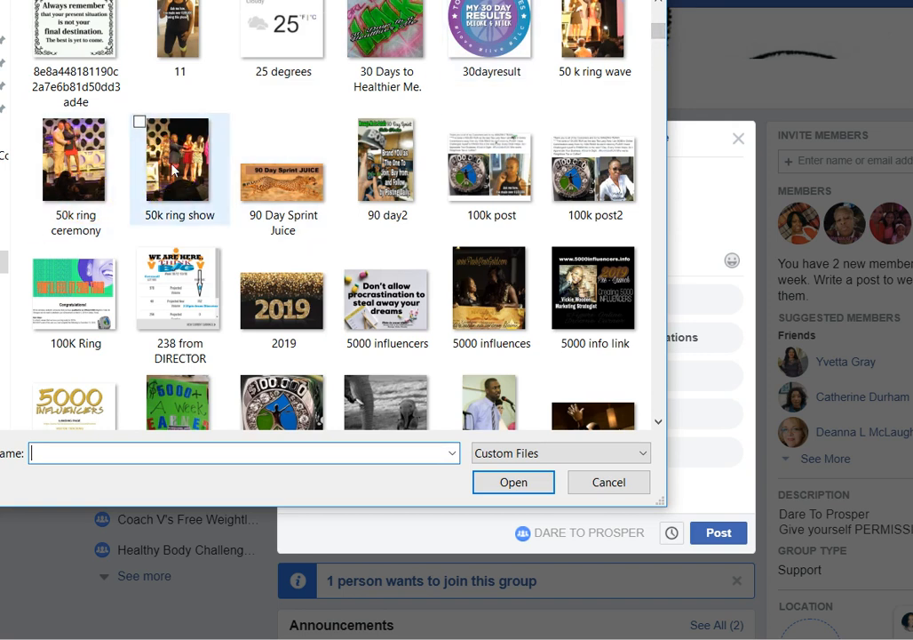
{"action": "left_click", "coordinate": [175, 170]}
{"action": "left_click", "coordinate": [534, 482]}
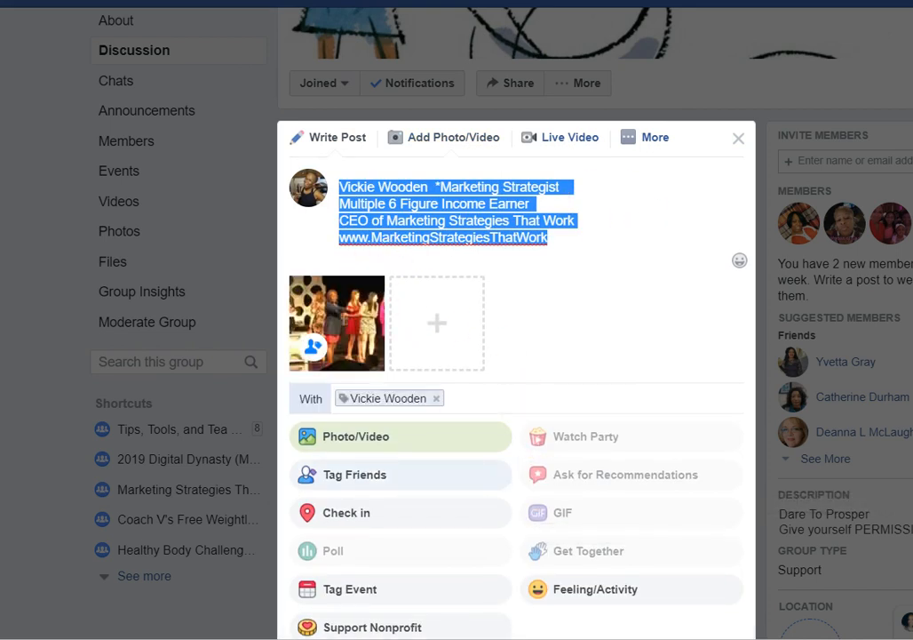
Step: Schedule the group post for 1/30/2019 at 8:40 AM EST
{"action": "scroll", "coordinate": [815, 351], "scroll_direction": "down", "scroll_amount": 3}
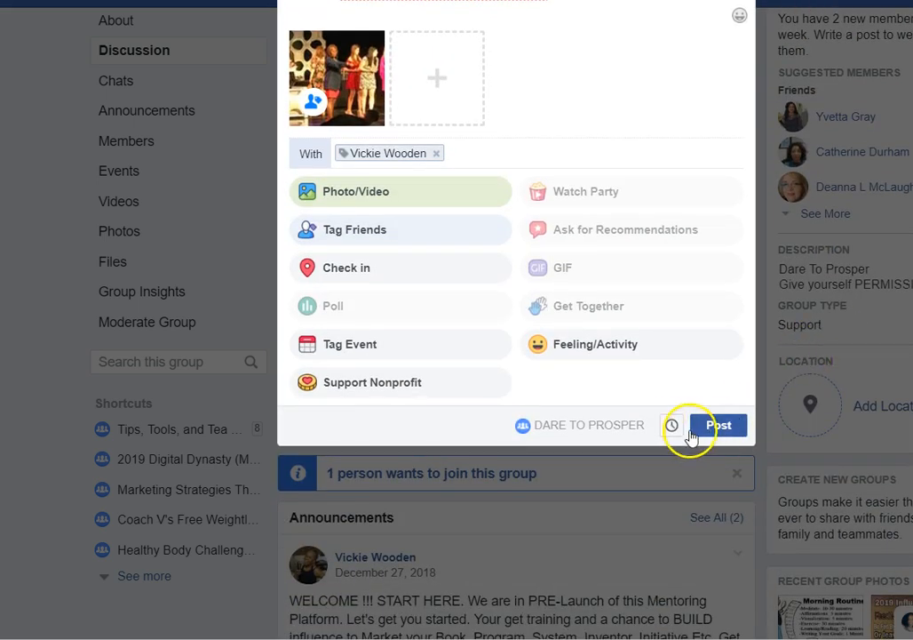
{"action": "left_click", "coordinate": [668, 426]}
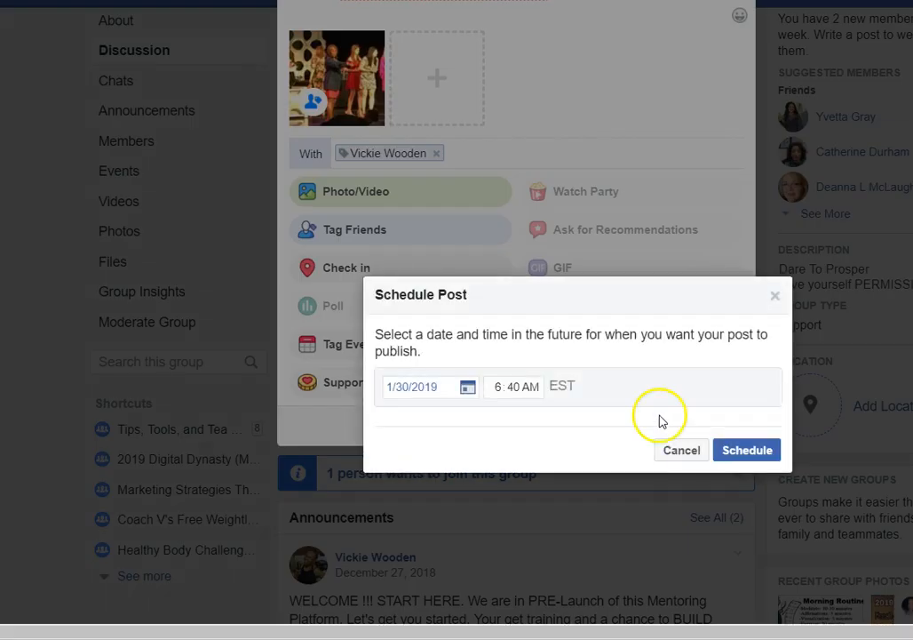
{"action": "left_click", "coordinate": [497, 389]}
{"action": "left_click", "coordinate": [751, 452]}
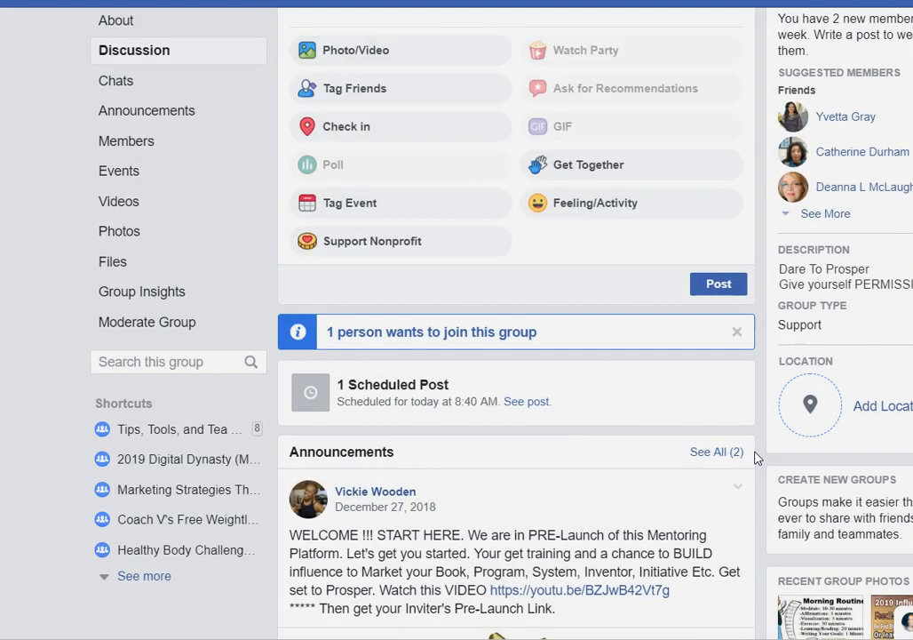
Step: Open the personal profile and paste the copied signature text into a new timeline post
{"action": "scroll", "coordinate": [705, 424], "scroll_direction": "down", "scroll_amount": 3}
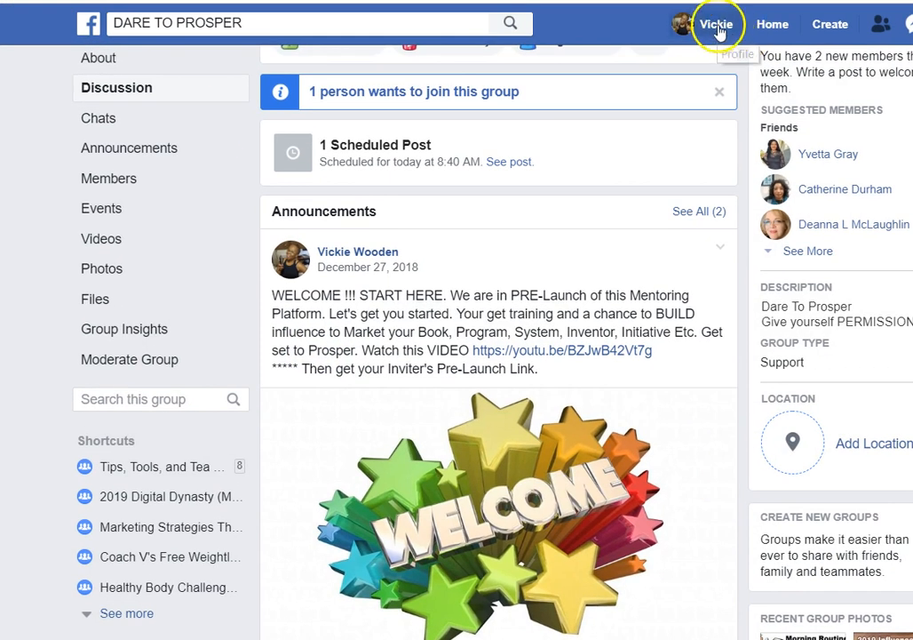
{"action": "left_click", "coordinate": [717, 25]}
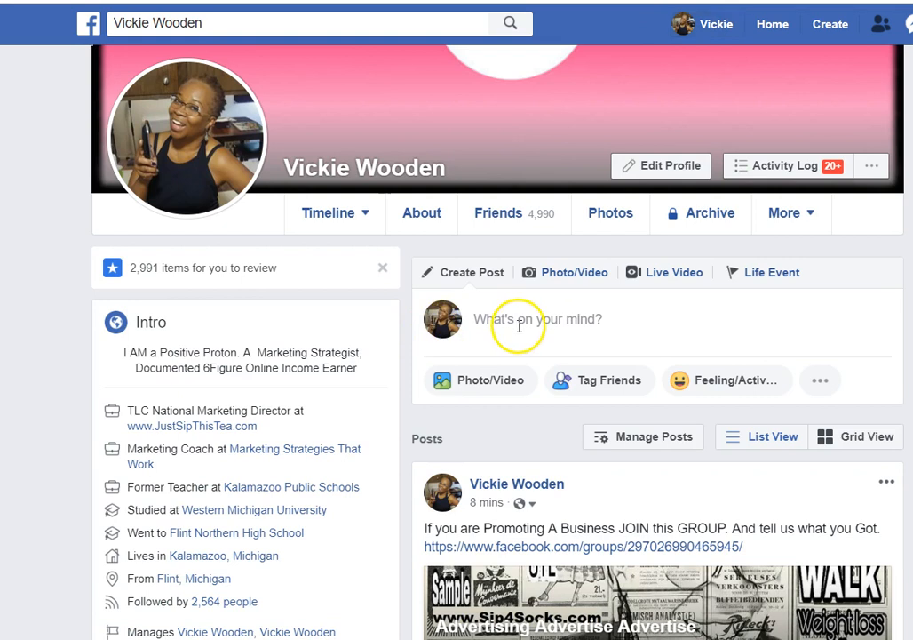
{"action": "left_click", "coordinate": [517, 325]}
{"action": "right_click", "coordinate": [519, 324]}
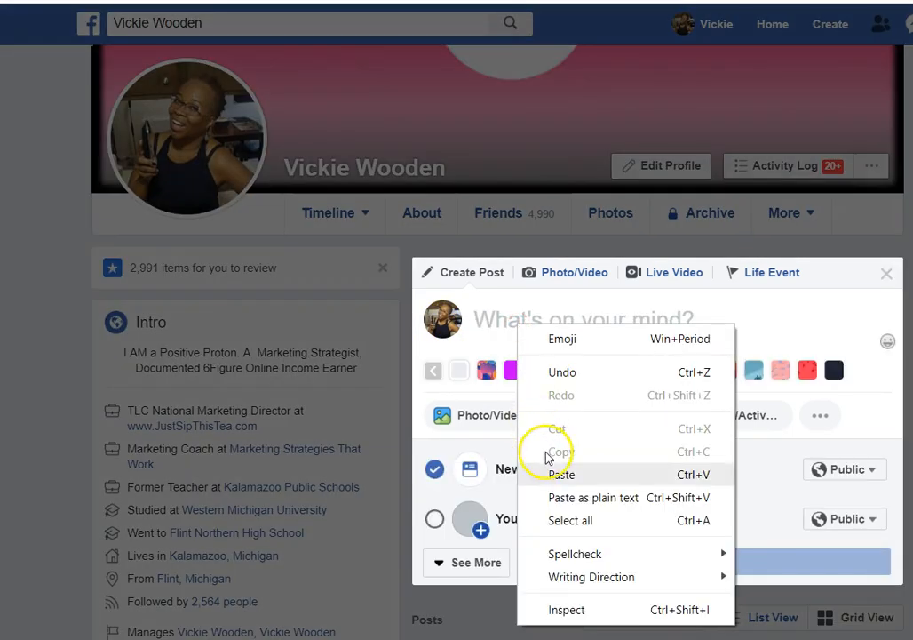
{"action": "left_click", "coordinate": [565, 475]}
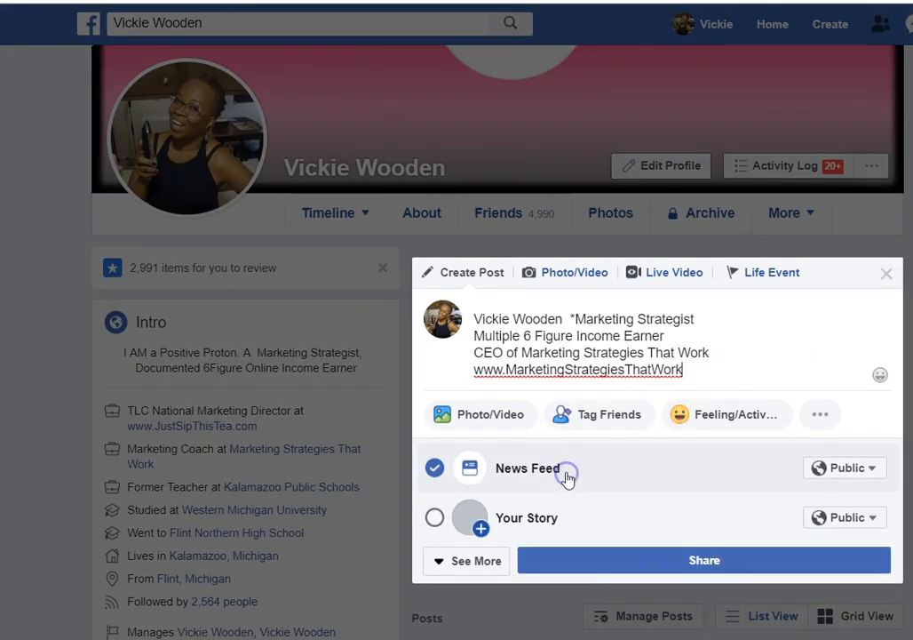
{"action": "left_click", "coordinate": [691, 334]}
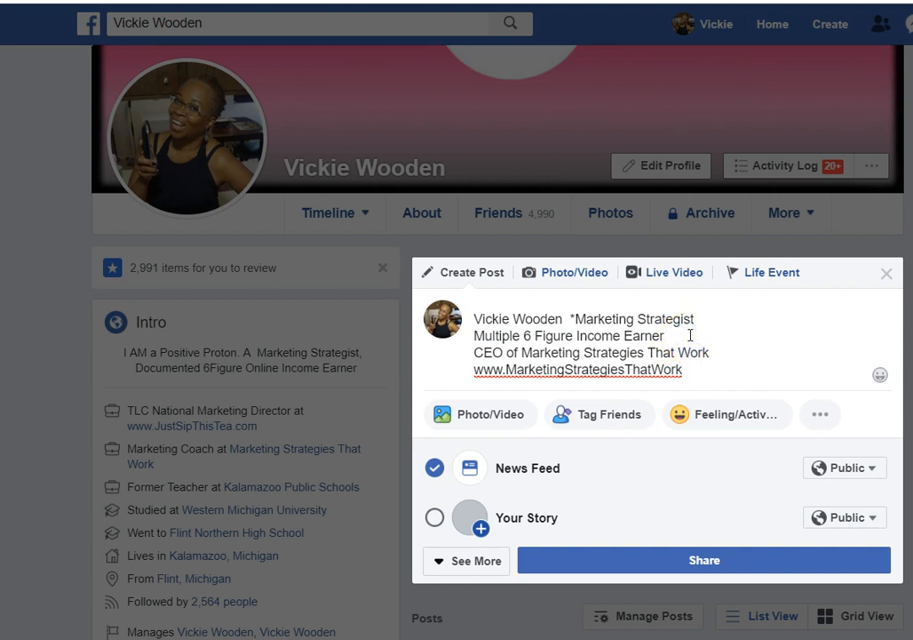
{"action": "left_click", "coordinate": [724, 353]}
{"action": "left_click", "coordinate": [686, 372]}
{"action": "key", "text": "BackSpace"}
{"action": "key", "text": "BackSpace"}
{"action": "key", "text": "BackSpace"}
{"action": "key", "text": "BackSpace"}
{"action": "key", "text": "BackSpace"}
{"action": "key", "text": "BackSpace"}
{"action": "key", "text": "BackSpace"}
{"action": "key", "text": "BackSpace"}
{"action": "key", "text": "BackSpace"}
{"action": "key", "text": "BackSpace"}
{"action": "key", "text": "BackSpace"}
{"action": "key", "text": "BackSpace"}
{"action": "key", "text": "BackSpace"}
{"action": "key", "text": "BackSpace"}
{"action": "key", "text": "BackSpace"}
{"action": "key", "text": "BackSpace"}
{"action": "key", "text": "BackSpace"}
{"action": "key", "text": "BackSpace"}
{"action": "key", "text": "BackSpace"}
{"action": "key", "text": "BackSpace"}
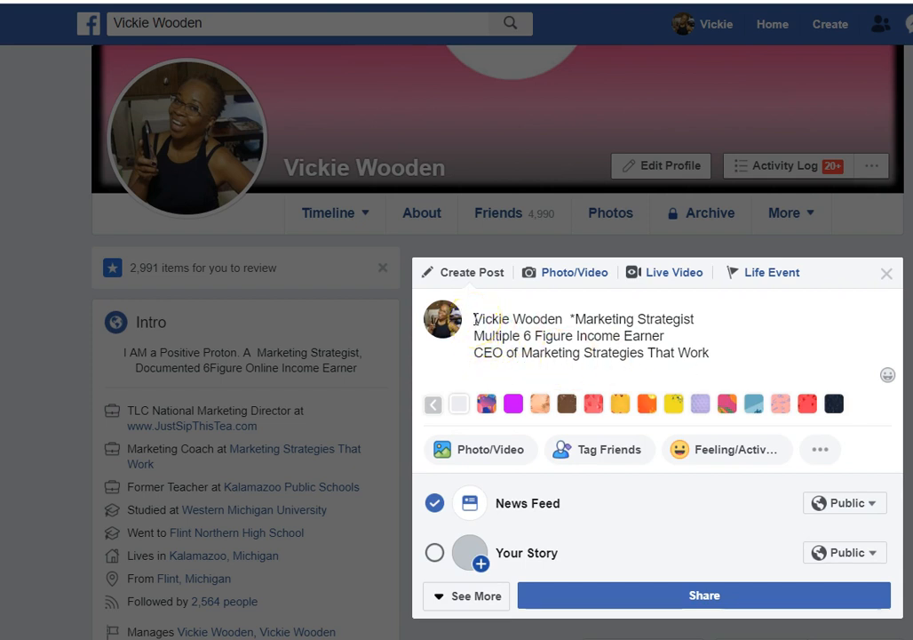
Step: Try the orange flame, solid magenta, blue animal, pink face-drawing and red rose backgrounds on the timeline post
{"action": "left_click", "coordinate": [647, 405]}
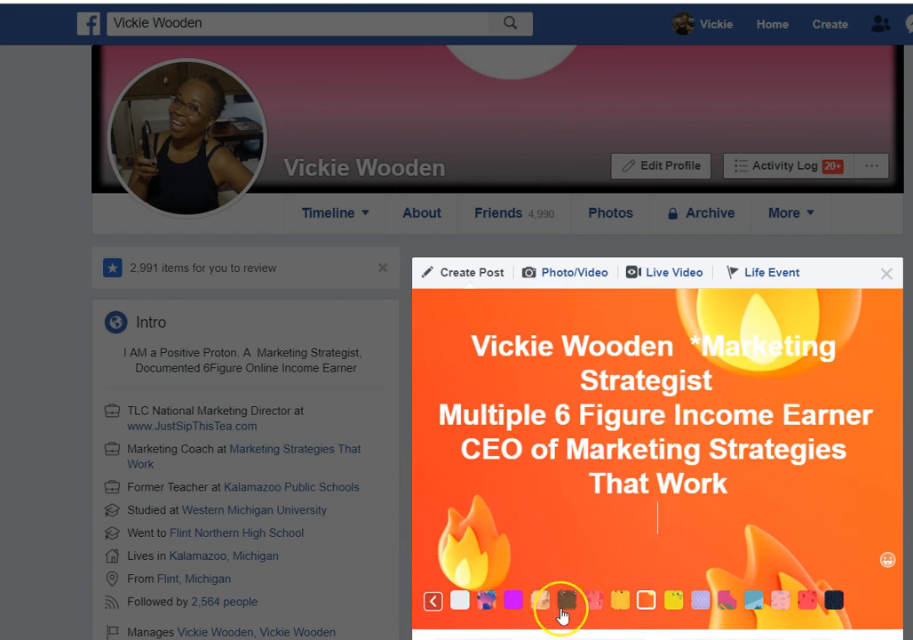
{"action": "left_click", "coordinate": [513, 604]}
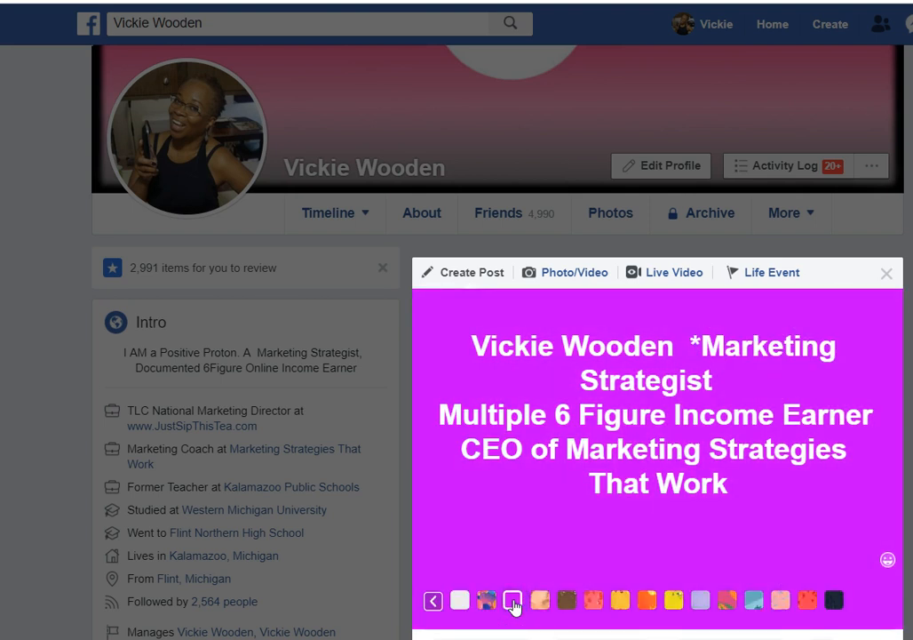
{"action": "left_click", "coordinate": [753, 602]}
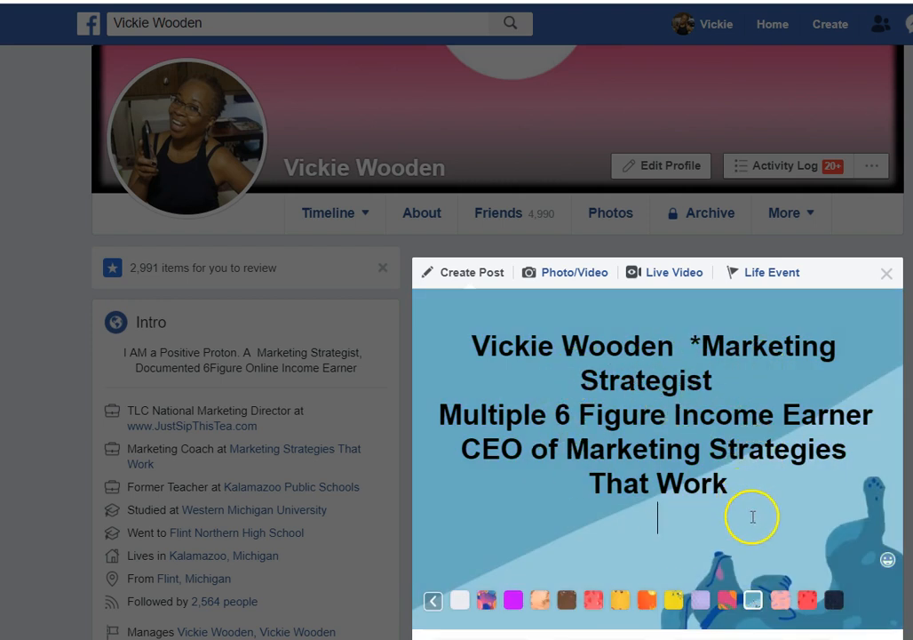
{"action": "left_click", "coordinate": [782, 604]}
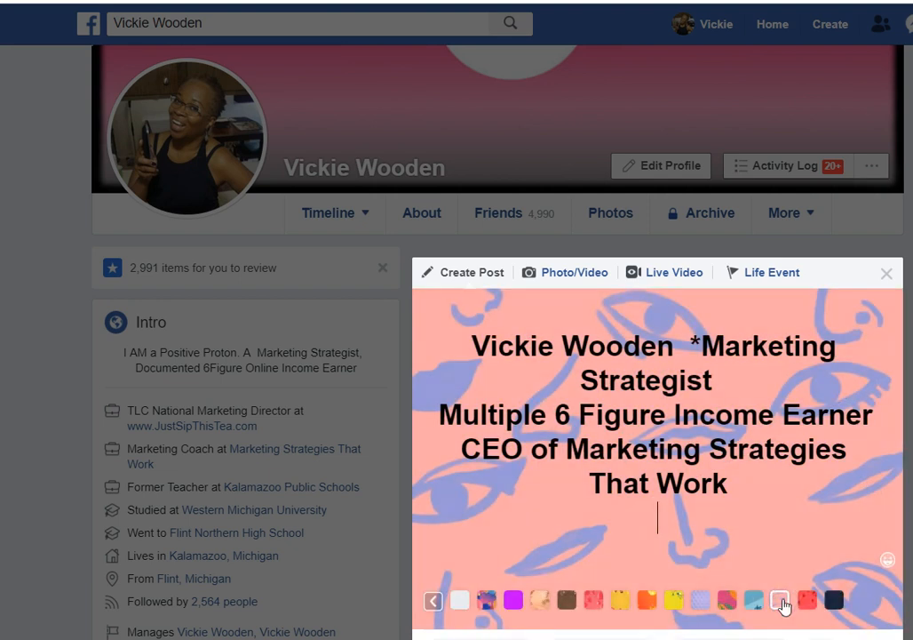
{"action": "left_click", "coordinate": [807, 601]}
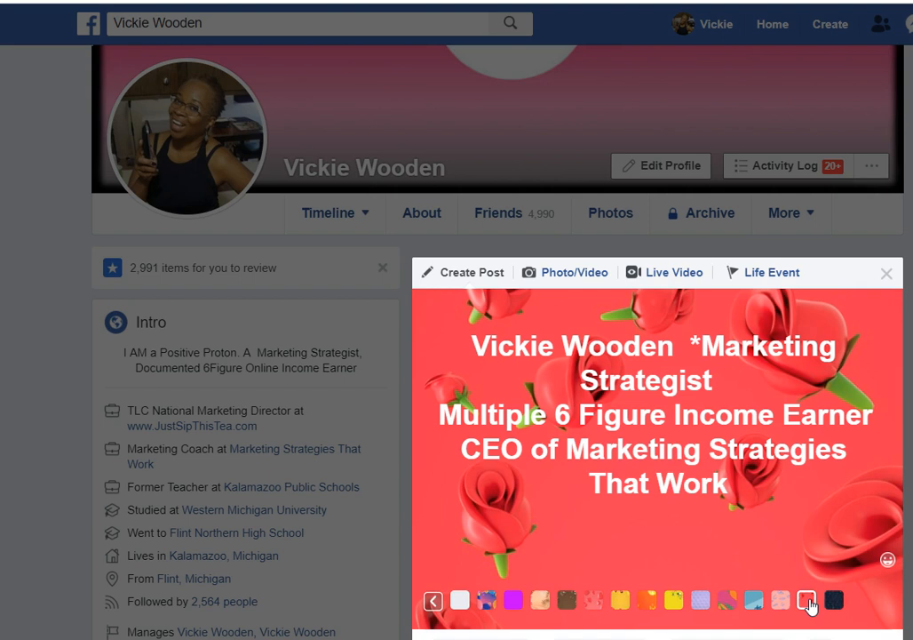
Step: Remove the extra space before "*Marketing Strategist" and apply the yellow heart-eyes emoji background to the post
{"action": "left_click", "coordinate": [685, 348]}
{"action": "key", "text": "BackSpace"}
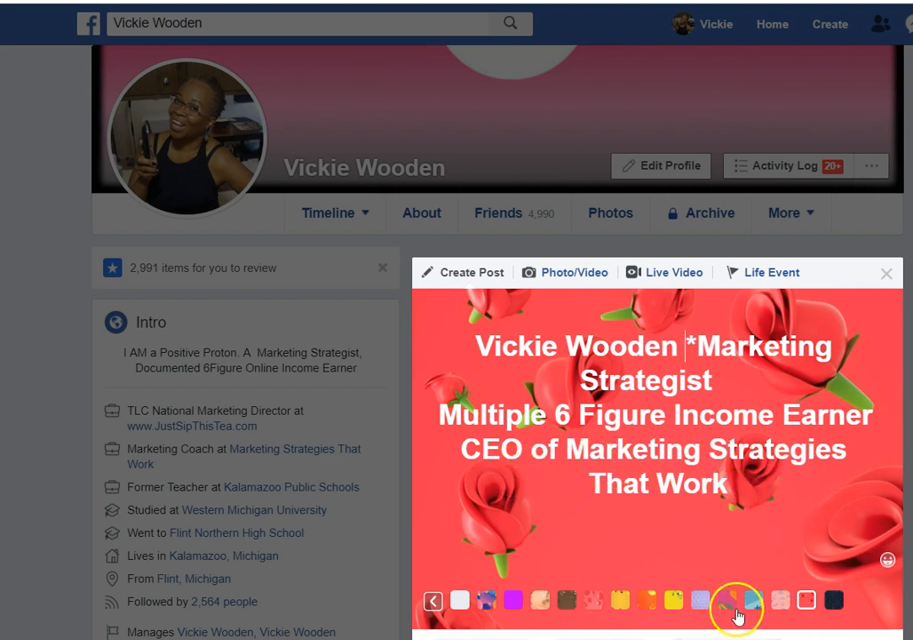
{"action": "left_click", "coordinate": [645, 611]}
{"action": "left_click", "coordinate": [619, 604]}
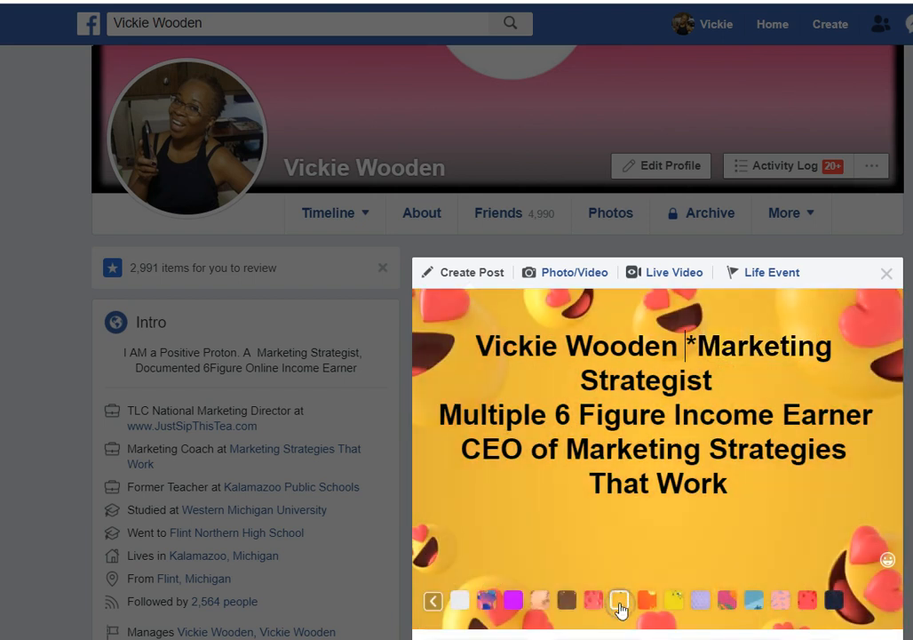
Step: Apply the blue dog background to the timeline post and share it to both News Feed and Your Story
{"action": "left_click", "coordinate": [700, 601]}
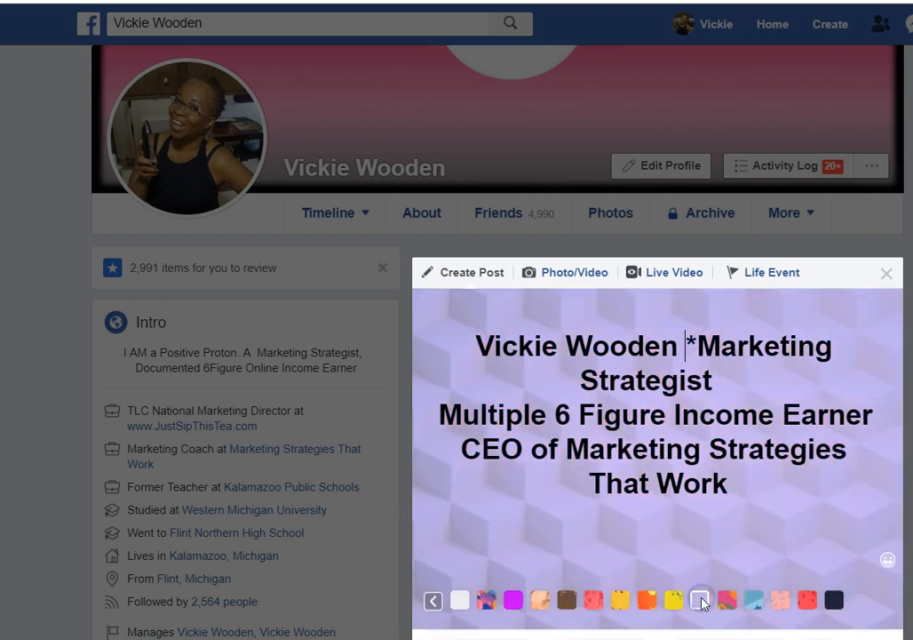
{"action": "left_click", "coordinate": [753, 605]}
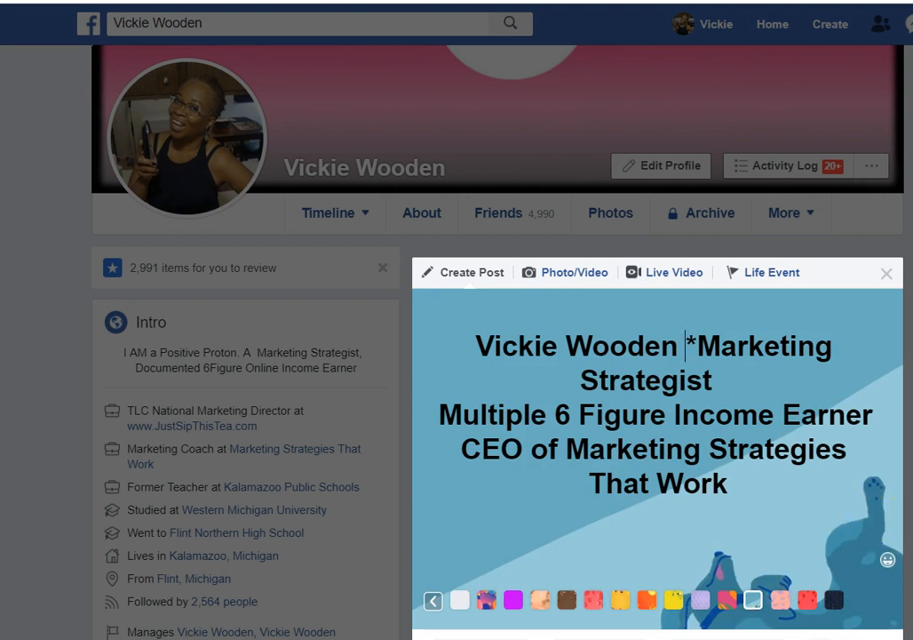
{"action": "scroll", "coordinate": [537, 499], "scroll_direction": "down", "scroll_amount": 3}
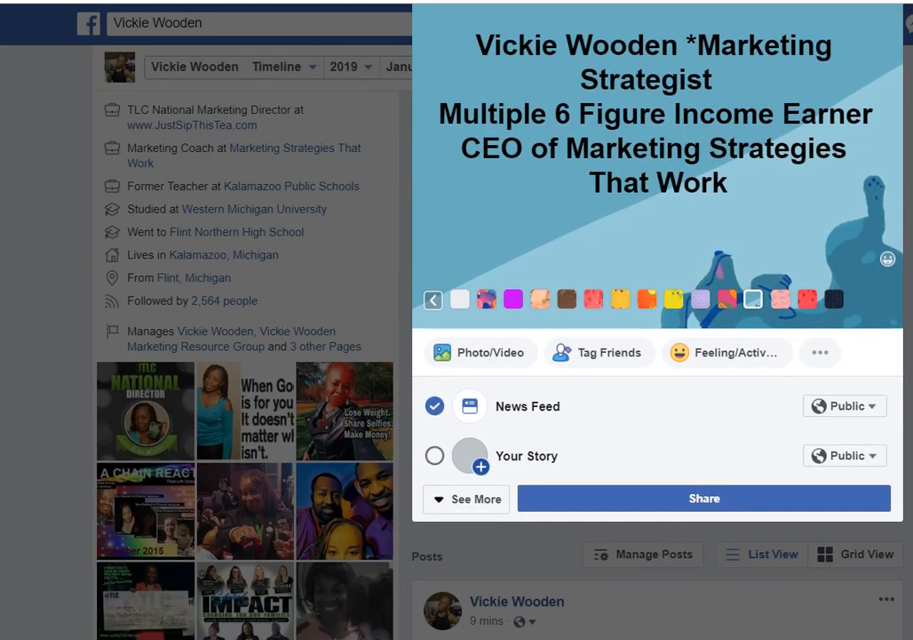
{"action": "left_click", "coordinate": [434, 455]}
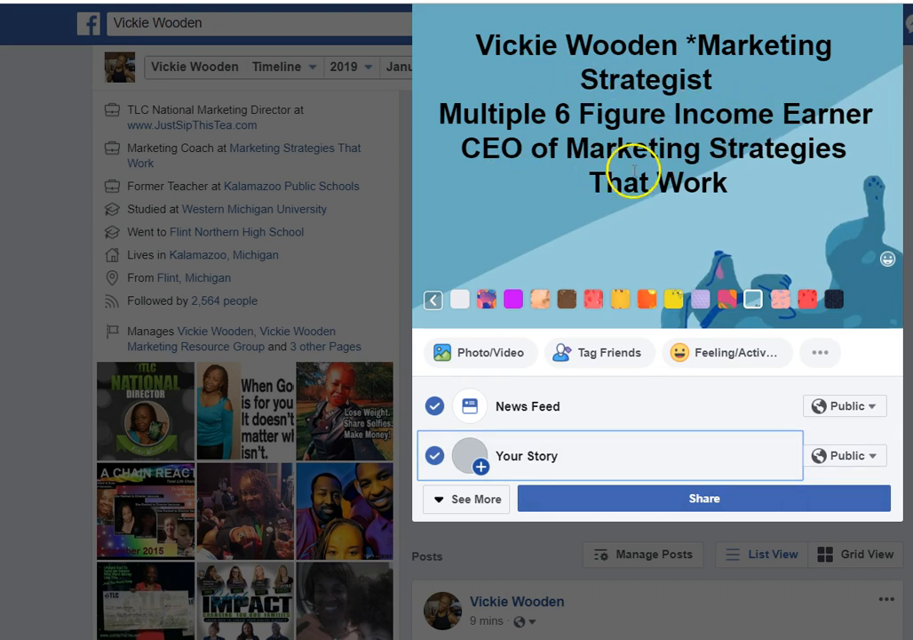
{"action": "left_click", "coordinate": [701, 500]}
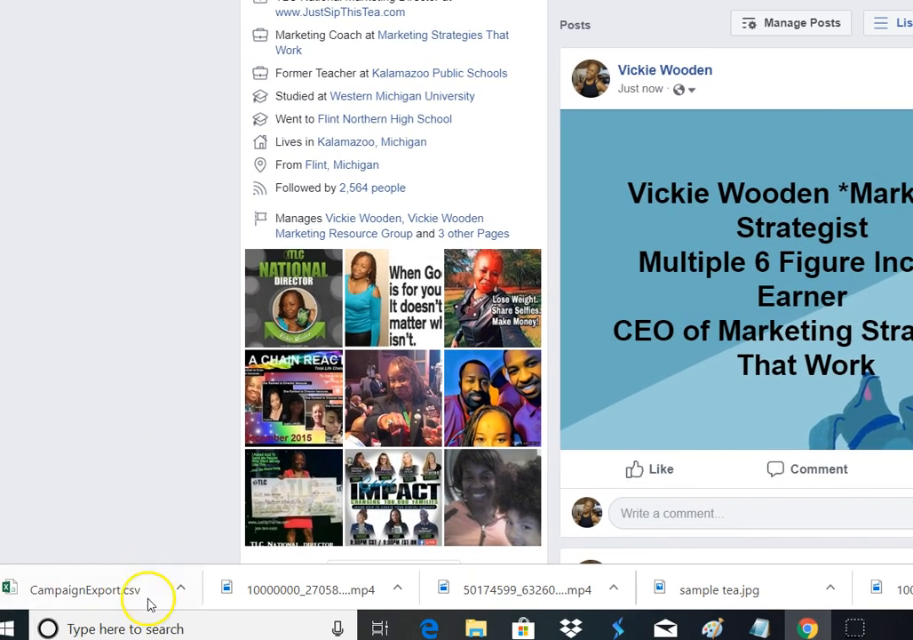
Step: Open Paint and enlarge the blank canvas in both width and height
{"action": "left_click", "coordinate": [145, 626]}
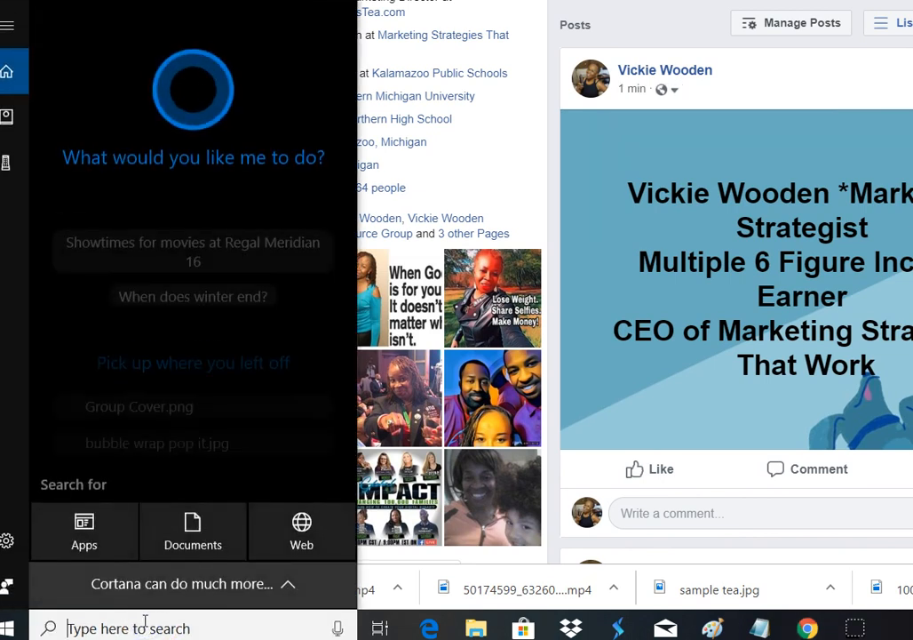
{"action": "type", "text": "paint"}
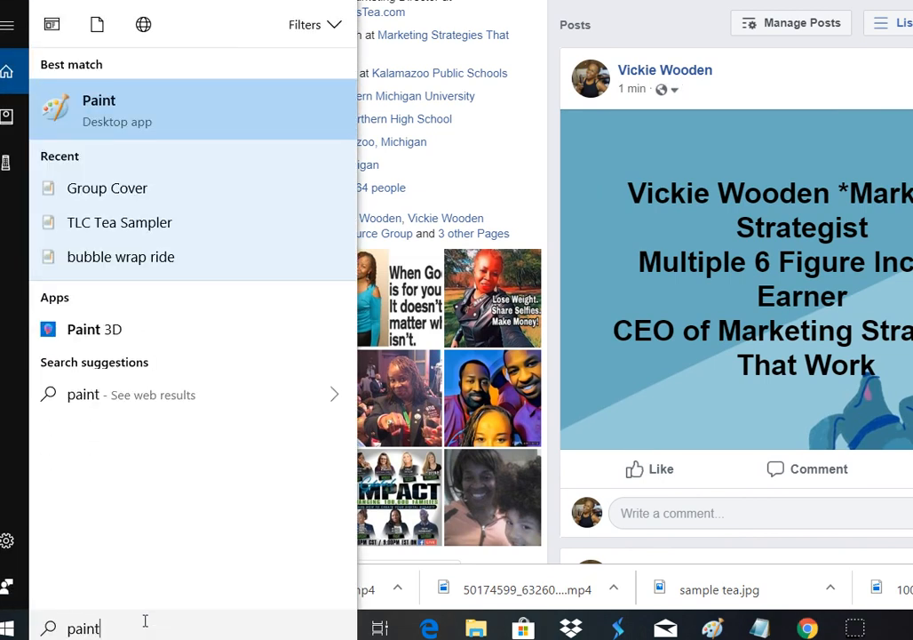
{"action": "left_click", "coordinate": [175, 111]}
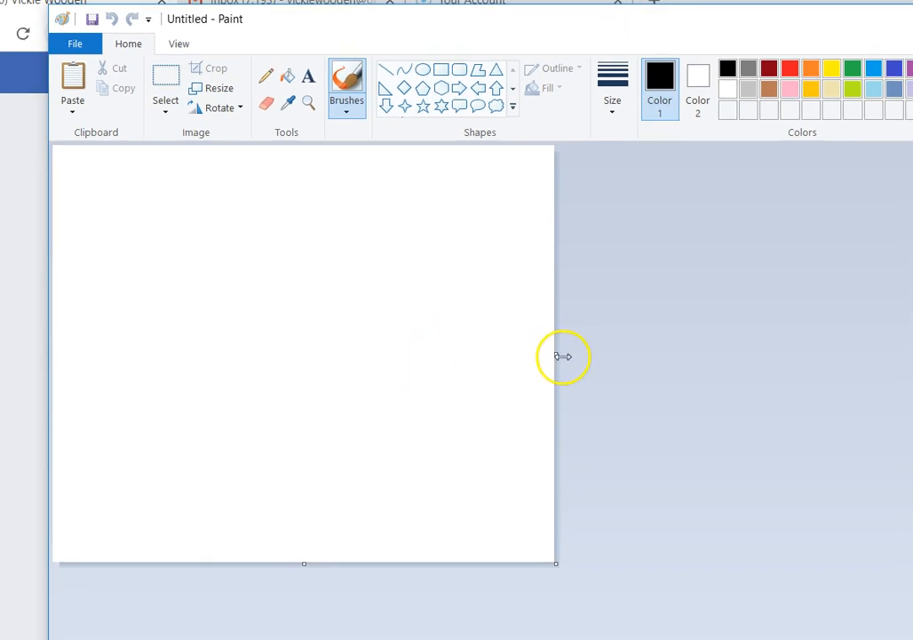
{"action": "left_click_drag", "start_coordinate": [557, 357], "coordinate": [733, 371]}
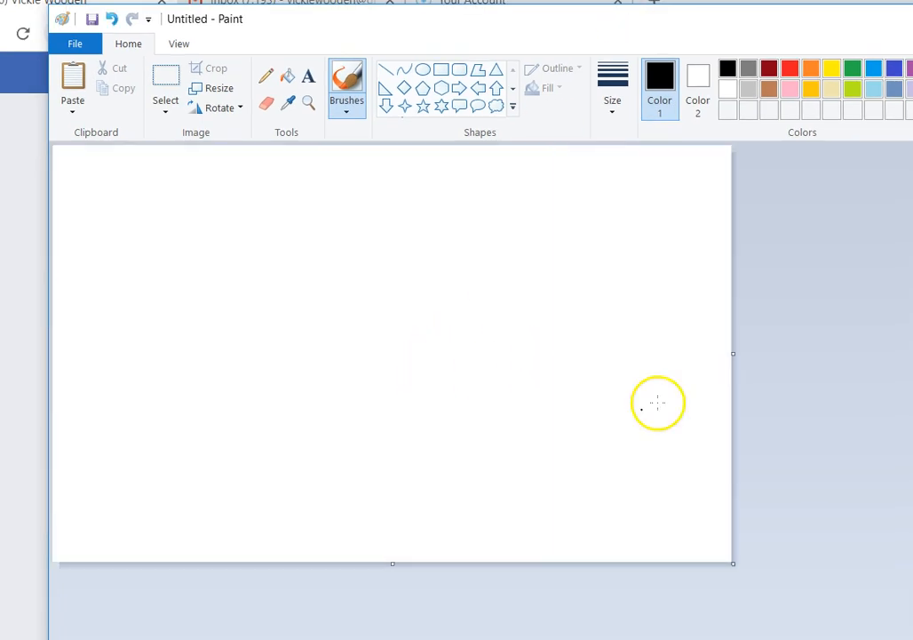
{"action": "left_click_drag", "start_coordinate": [394, 570], "coordinate": [394, 610]}
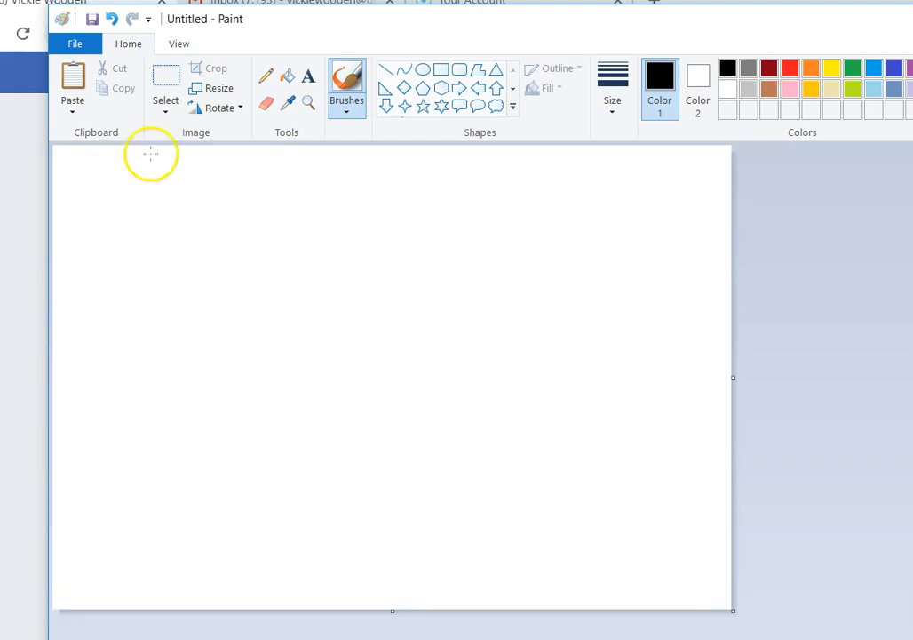
Step: Paste the screenshot of the Facebook page and reposition it so the whole blue dog post lies on the canvas
{"action": "left_click", "coordinate": [75, 117]}
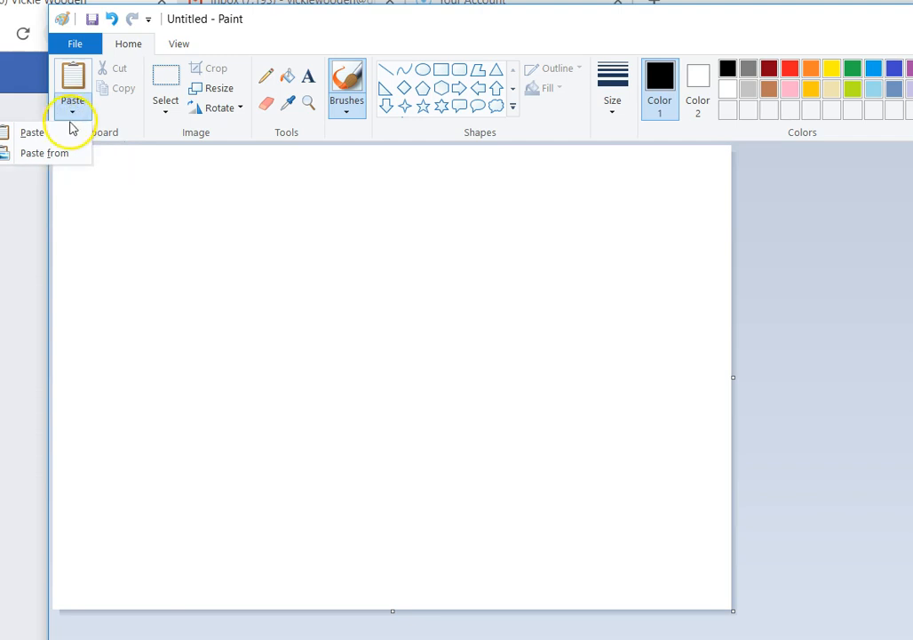
{"action": "left_click", "coordinate": [73, 117]}
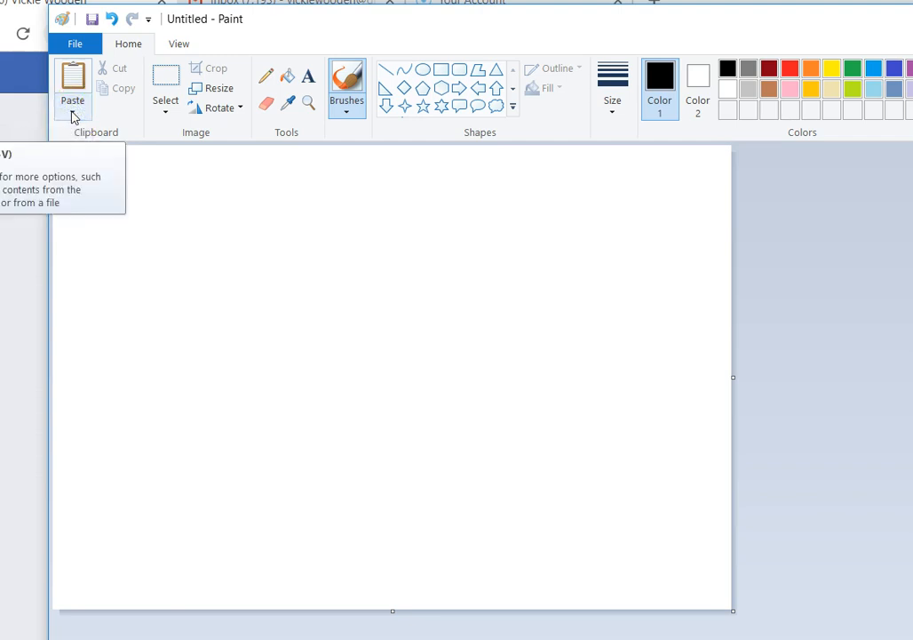
{"action": "left_click", "coordinate": [74, 116]}
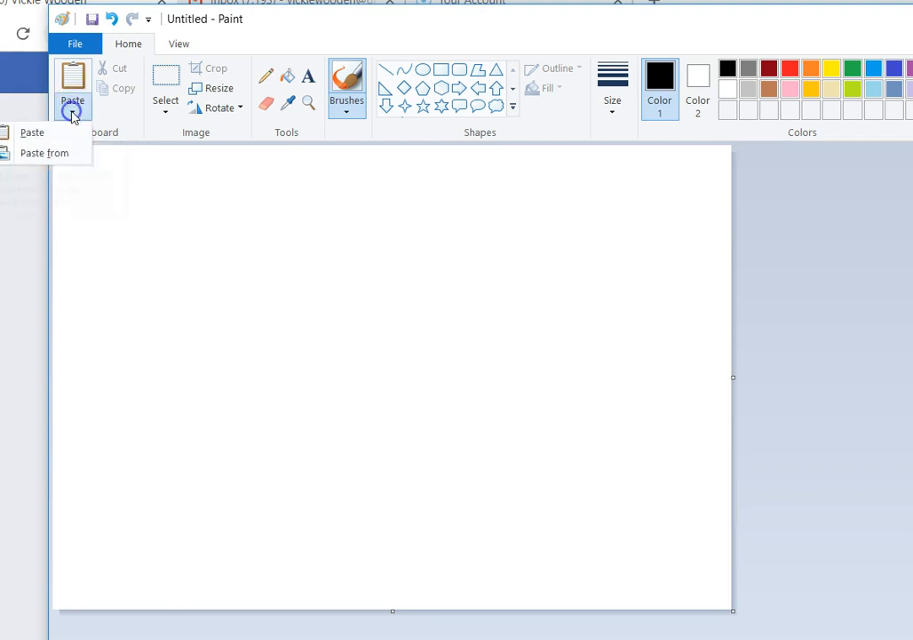
{"action": "left_click", "coordinate": [30, 138]}
{"action": "mouse_move", "coordinate": [766, 488]}
{"action": "left_mouse_down"}
{"action": "mouse_move", "coordinate": [612, 297]}
{"action": "mouse_move", "coordinate": [388, 265]}
{"action": "mouse_move", "coordinate": [408, 306]}
{"action": "mouse_move", "coordinate": [436, 284]}
{"action": "mouse_move", "coordinate": [308, 195]}
{"action": "left_mouse_up"}
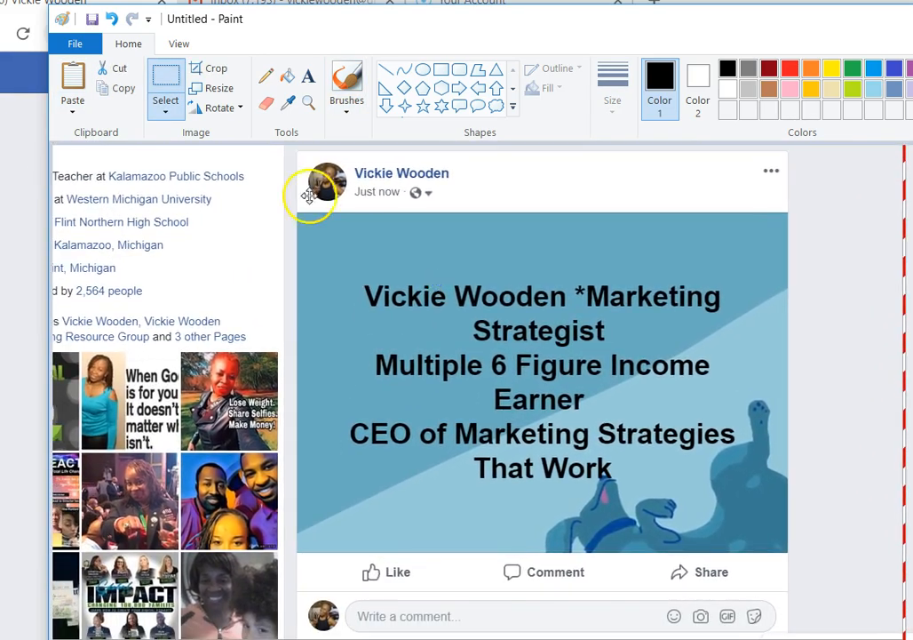
Step: Crop the image to a rectangular selection around the signature text on the blue background
{"action": "left_click", "coordinate": [165, 113]}
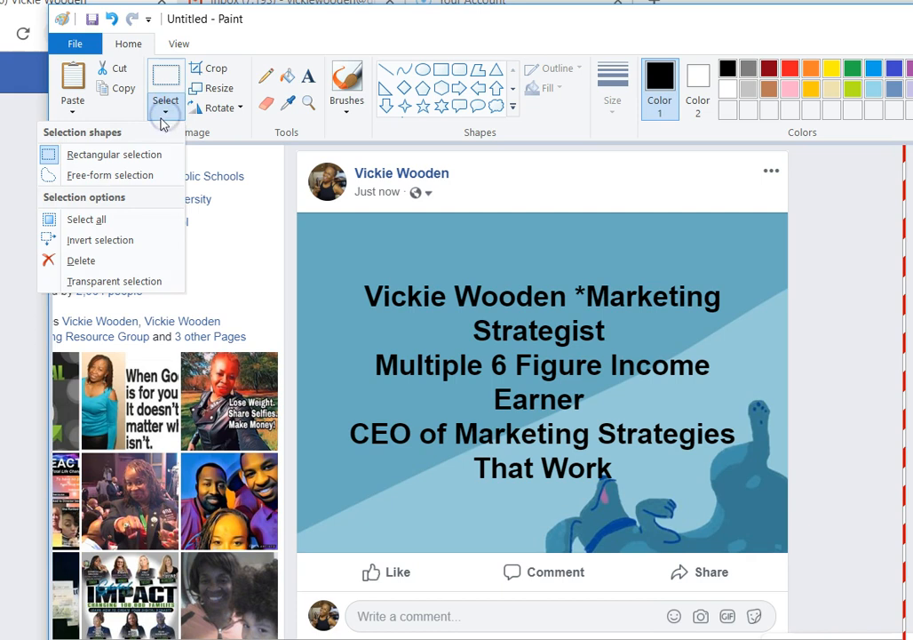
{"action": "left_click", "coordinate": [106, 155]}
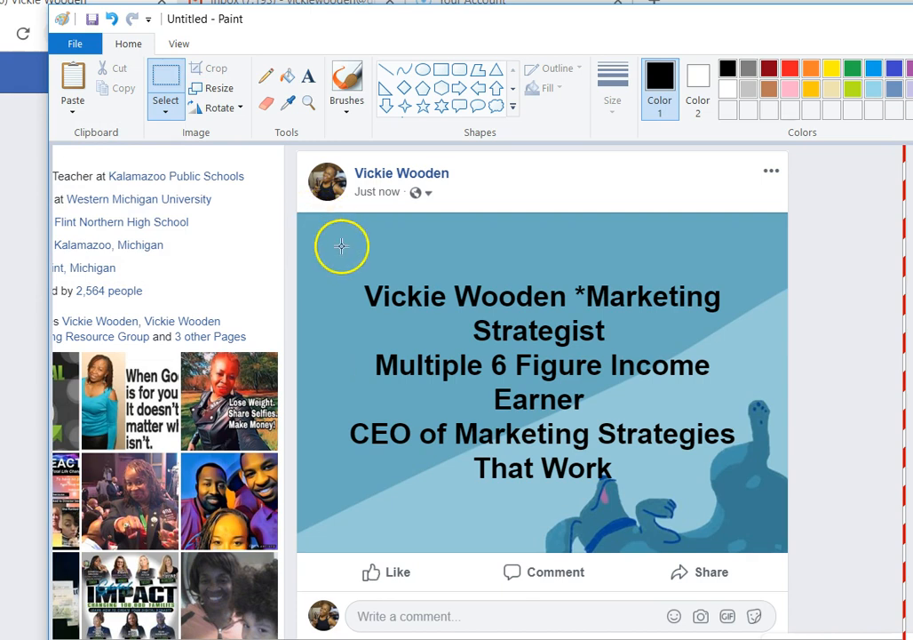
{"action": "left_click_drag", "start_coordinate": [336, 266], "coordinate": [744, 481]}
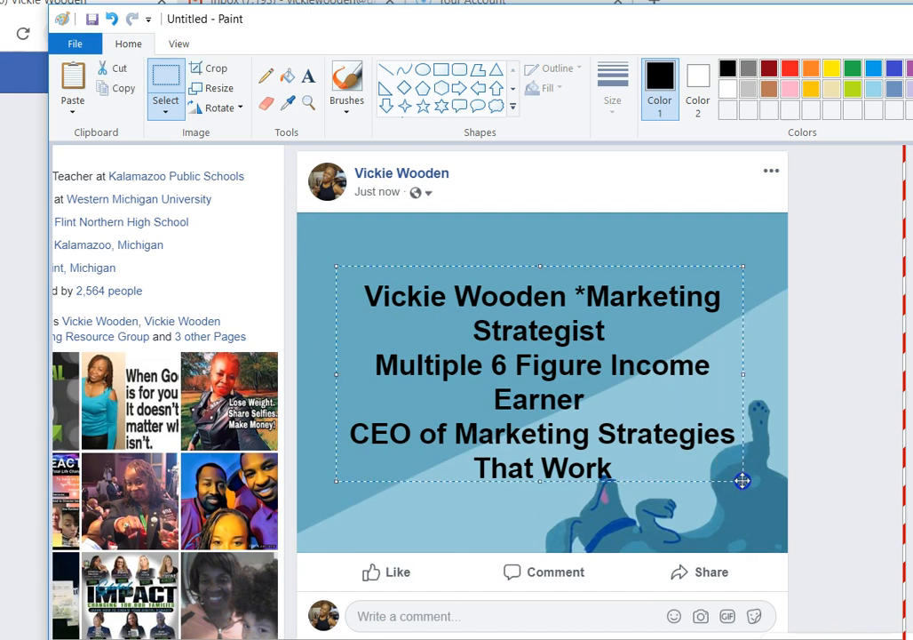
{"action": "left_click", "coordinate": [210, 71]}
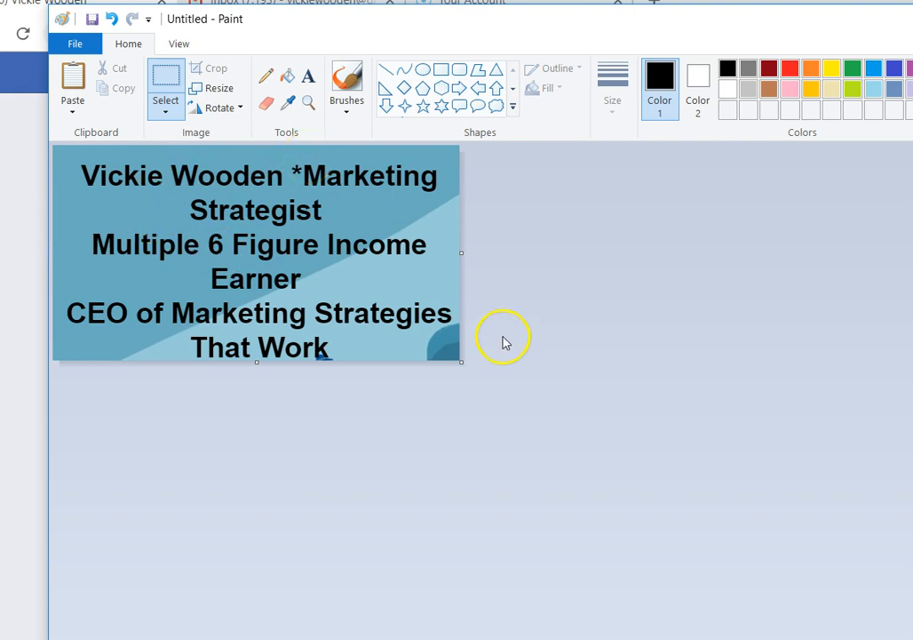
Step: Save the cropped image as a JPEG named "Biz Card 1" in the MSTW Magazine Cover folder
{"action": "left_click", "coordinate": [76, 44]}
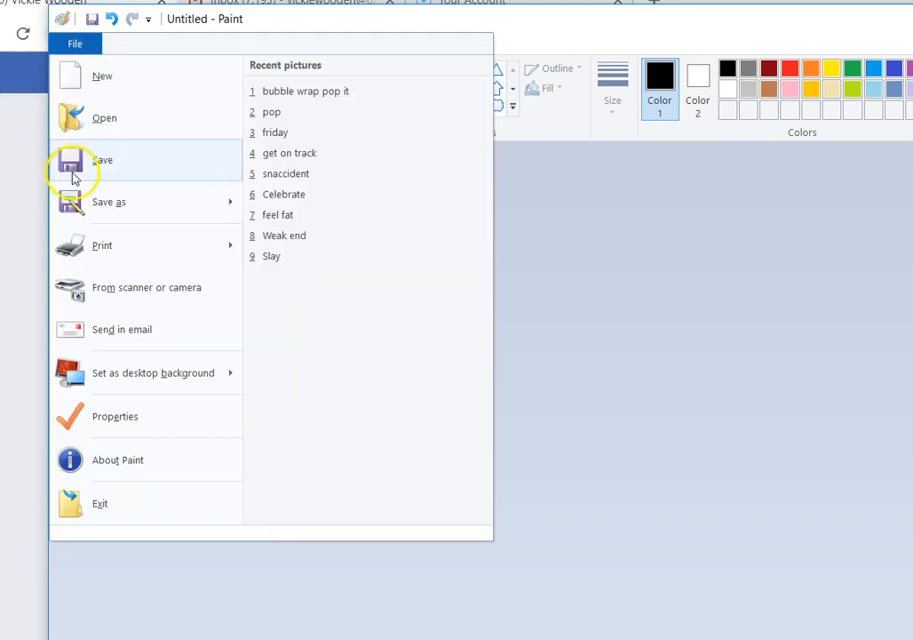
{"action": "mouse_move", "coordinate": [116, 207]}
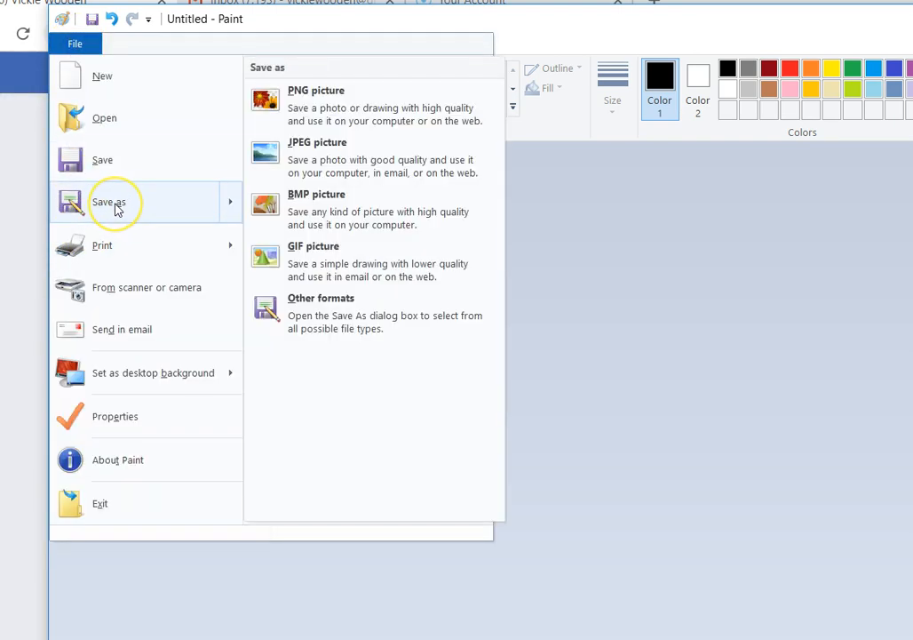
{"action": "left_click", "coordinate": [332, 160]}
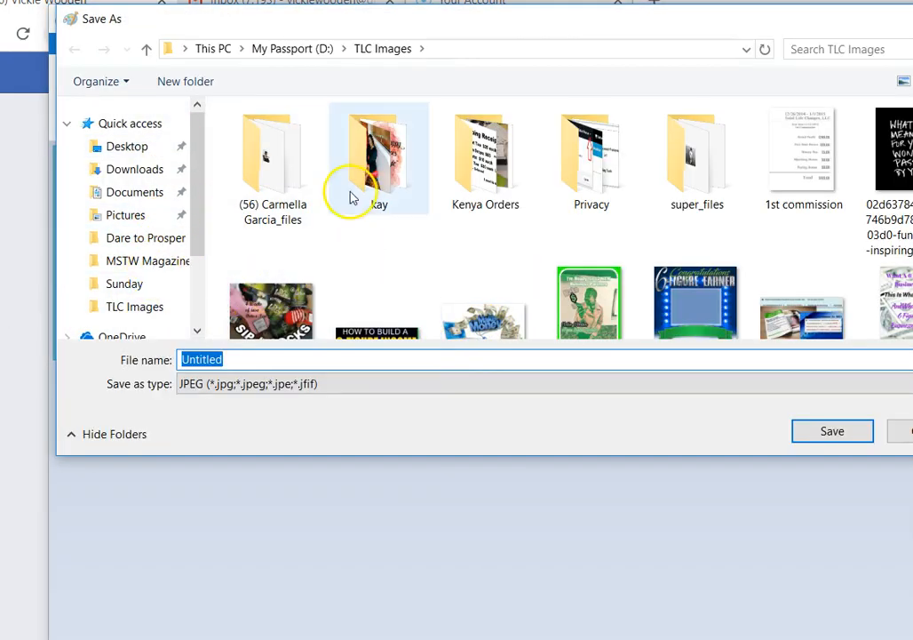
{"action": "left_click", "coordinate": [247, 357]}
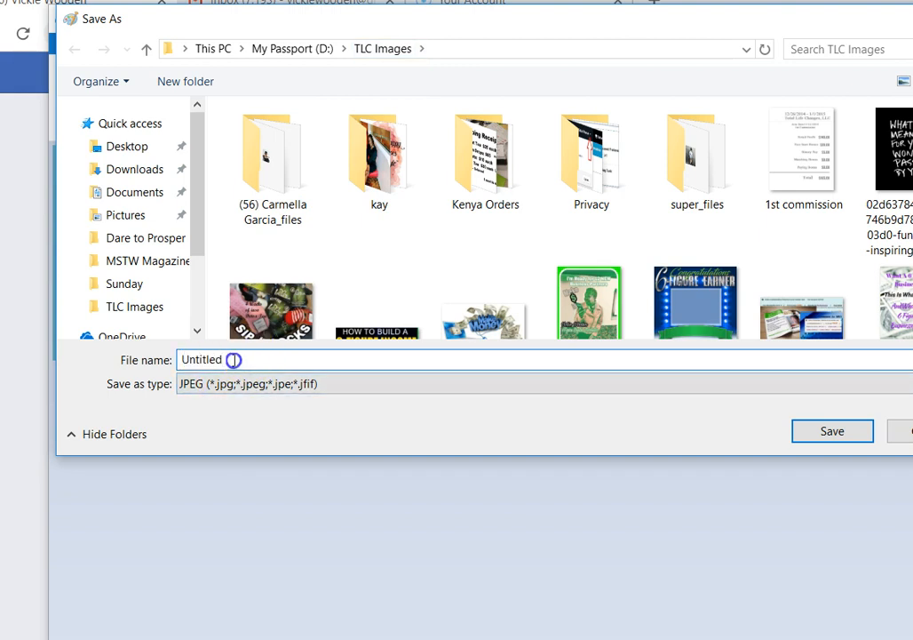
{"action": "left_click", "coordinate": [144, 266]}
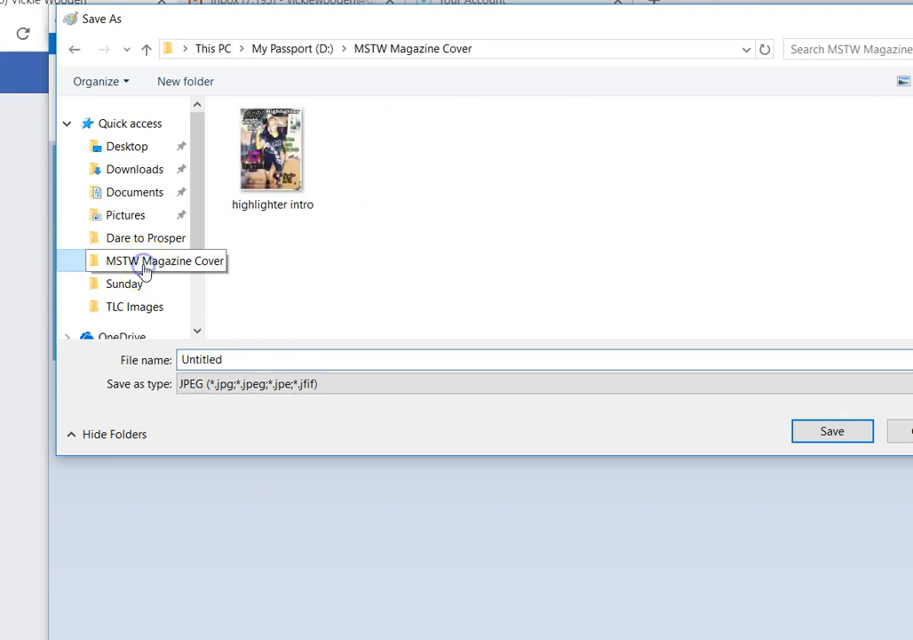
{"action": "double_click", "coordinate": [238, 361]}
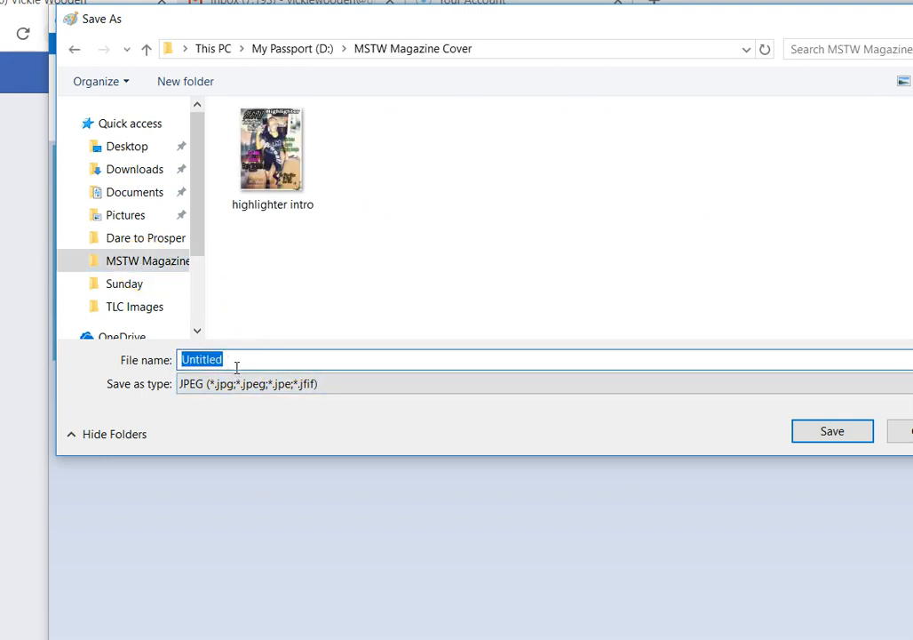
{"action": "type", "text": "Biz Card 1"}
{"action": "left_click", "coordinate": [811, 431]}
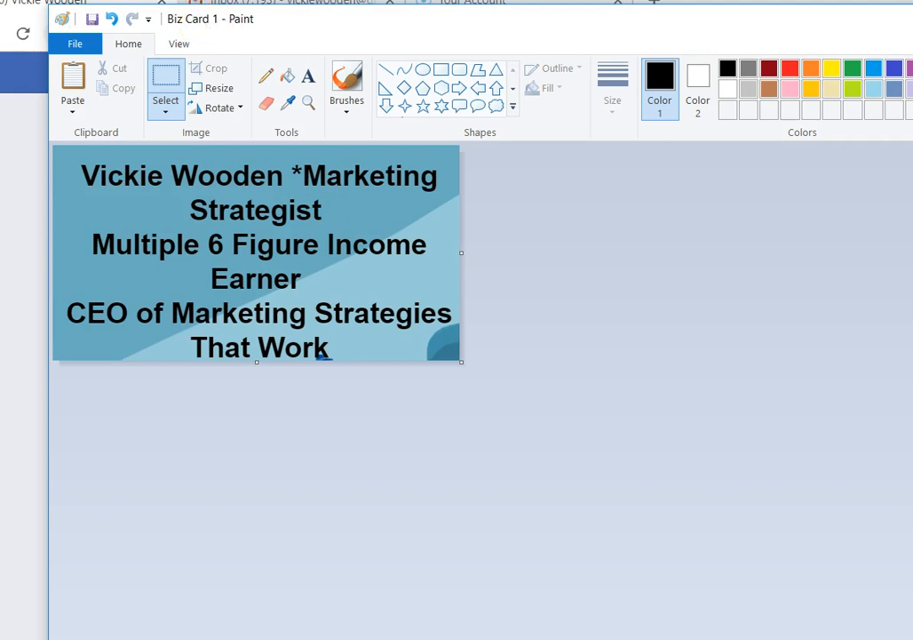
Step: Minimize the Biz Card 1 window and clear the black text box from the untitled Paint canvas
{"action": "left_click_drag", "start_coordinate": [910, 159], "coordinate": [832, 159]}
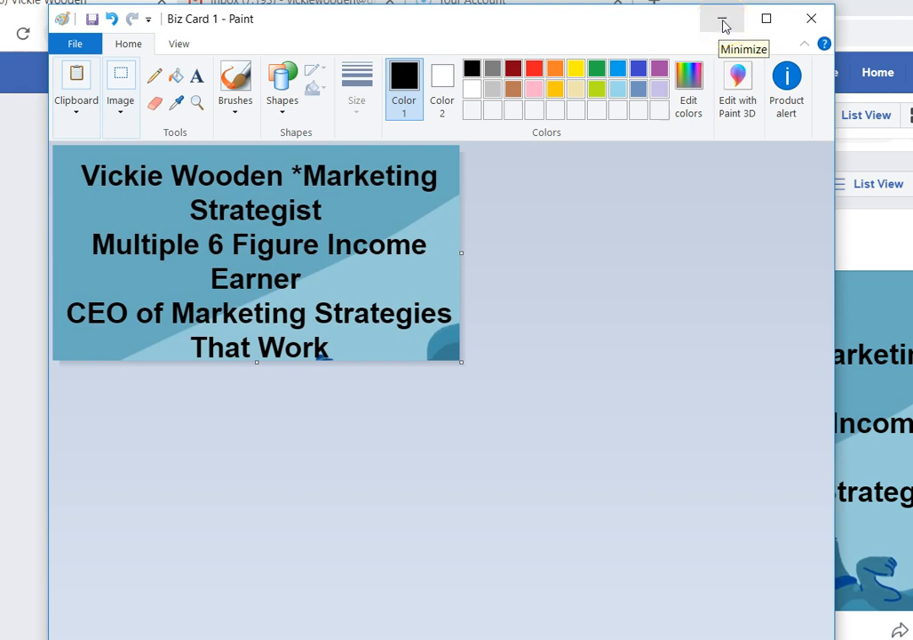
{"action": "left_click", "coordinate": [723, 26]}
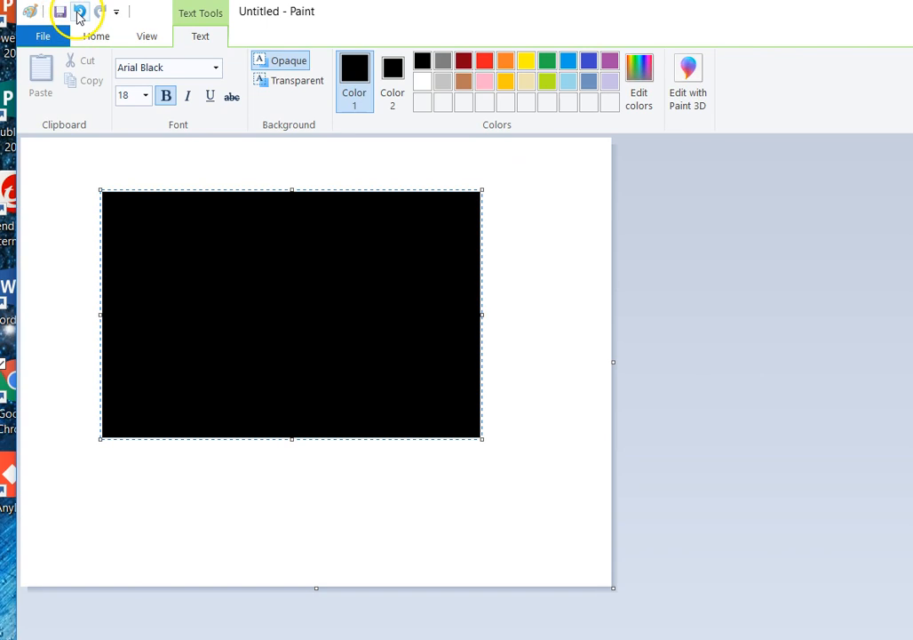
{"action": "left_click", "coordinate": [83, 17]}
{"action": "left_click", "coordinate": [84, 17]}
{"action": "left_click", "coordinate": [83, 17]}
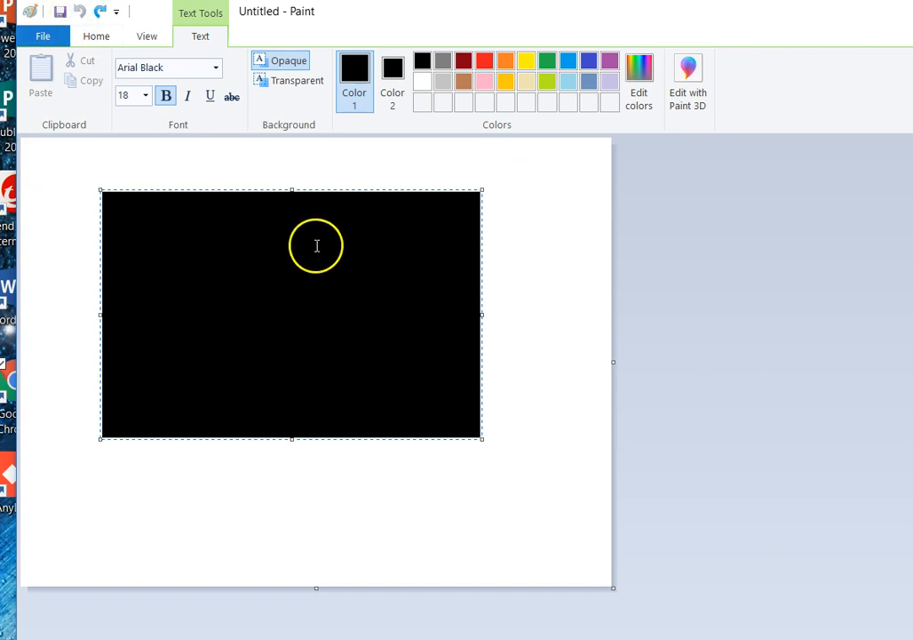
{"action": "left_click", "coordinate": [546, 264]}
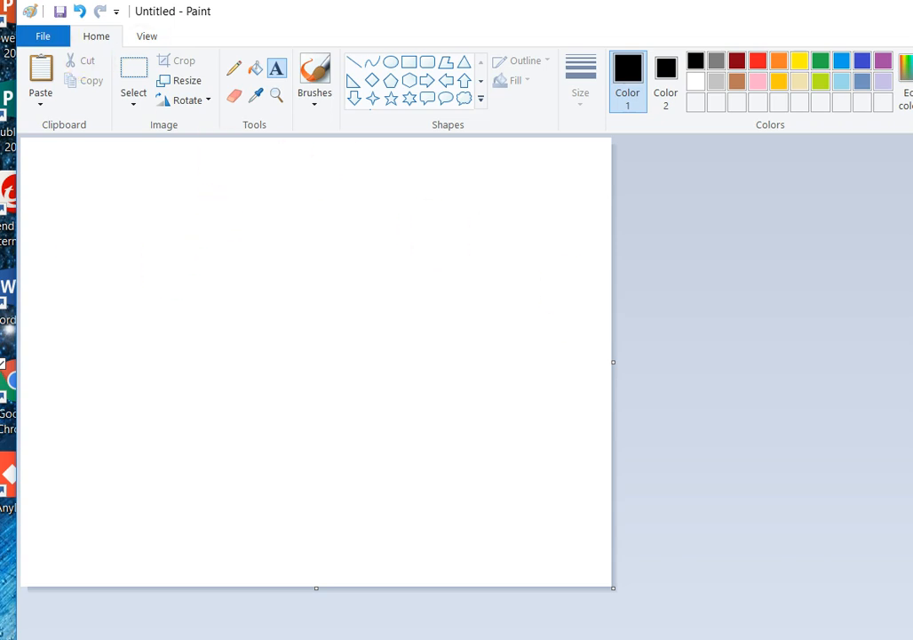
Step: Draw a large text box across the upper part of the blank canvas with an opaque background
{"action": "left_click_drag", "start_coordinate": [67, 182], "coordinate": [488, 432]}
{"action": "left_click", "coordinate": [299, 64]}
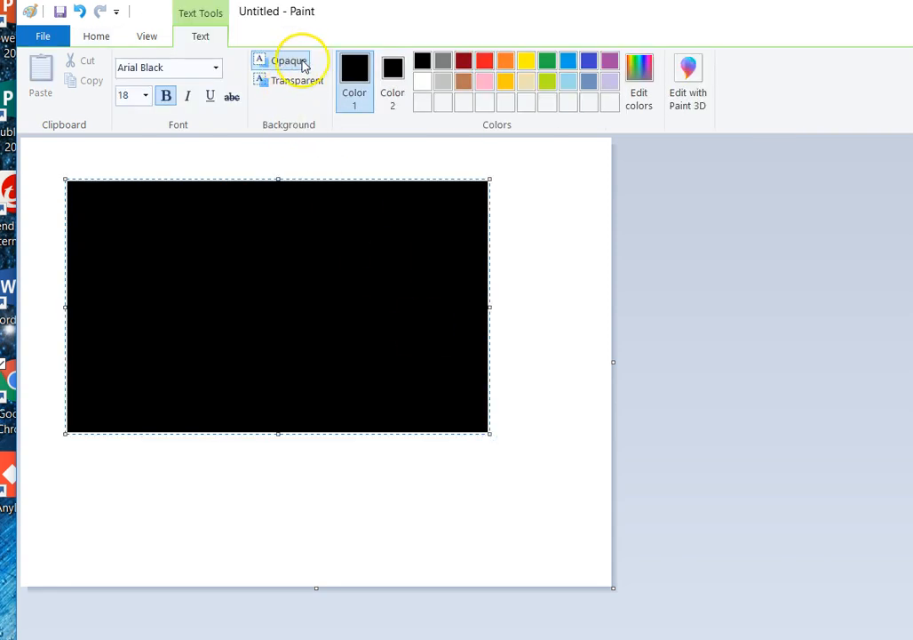
{"action": "left_click", "coordinate": [300, 82]}
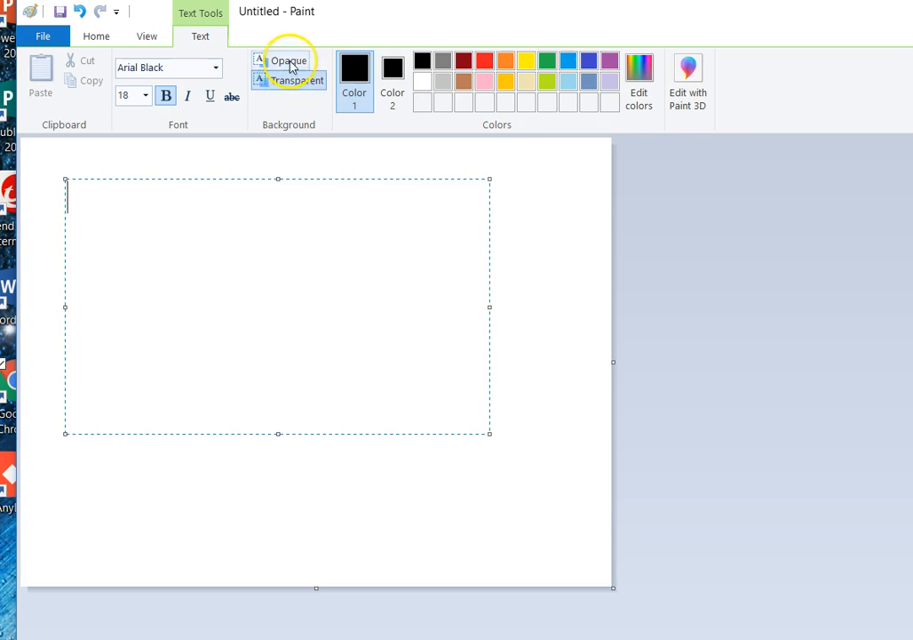
{"action": "left_click", "coordinate": [292, 64]}
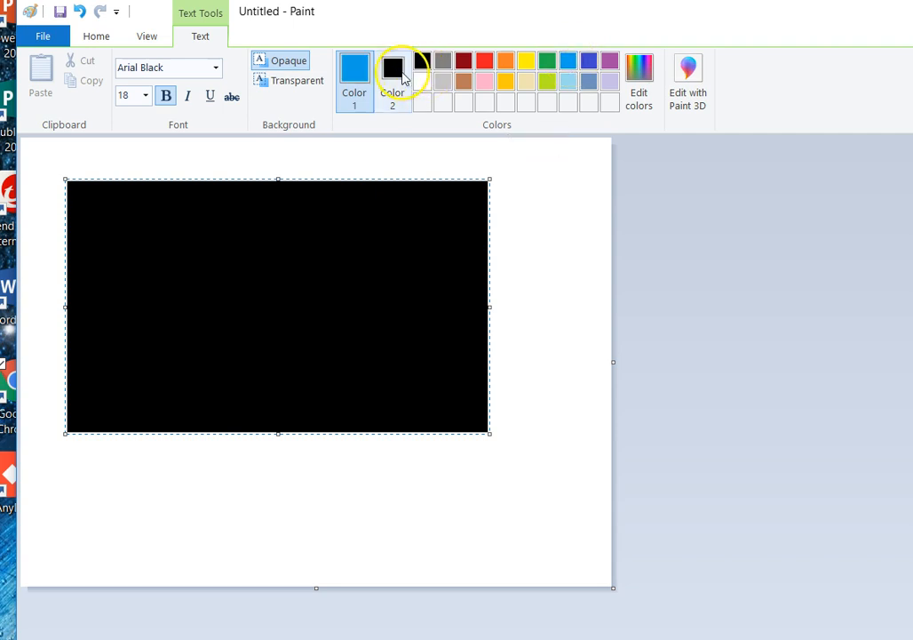
Step: Set Color 2 to bright blue and commit the empty text box as a solid blue rectangle
{"action": "left_click", "coordinate": [393, 80]}
{"action": "left_click", "coordinate": [568, 60]}
{"action": "left_click", "coordinate": [192, 226]}
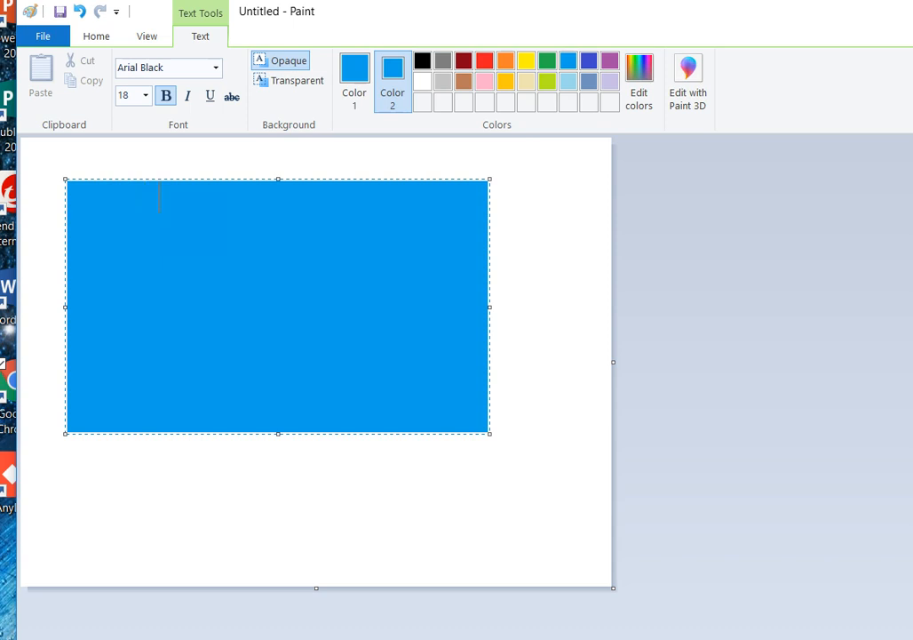
{"action": "left_click", "coordinate": [290, 245]}
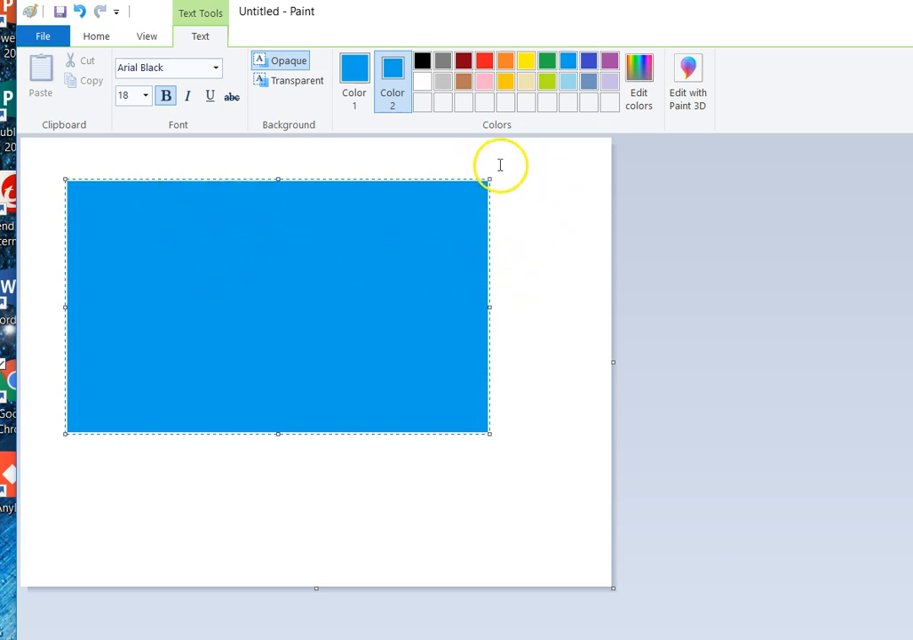
{"action": "left_click", "coordinate": [550, 265]}
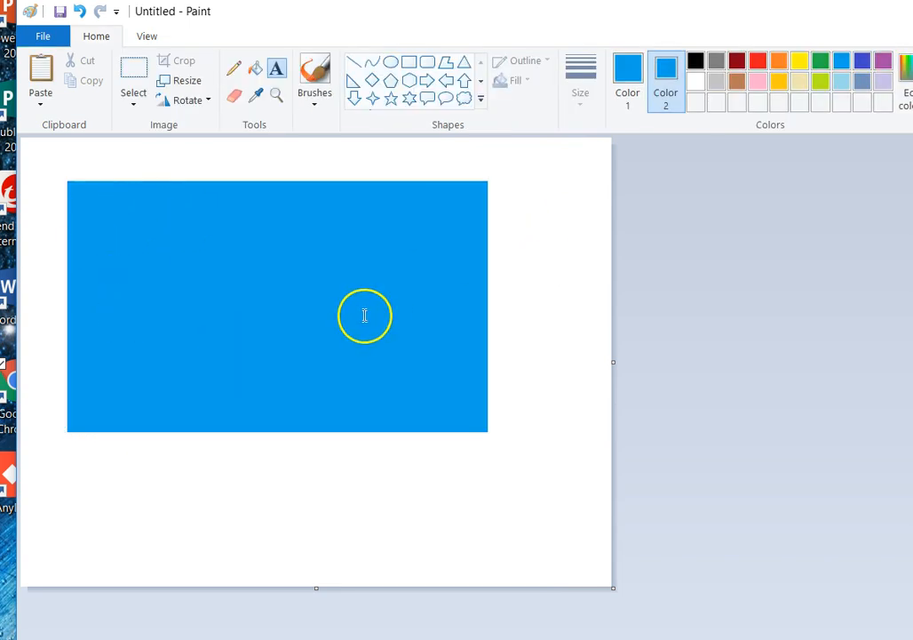
Step: Draw a text box with a transparent background across the upper part of the blue rectangle
{"action": "left_click", "coordinate": [277, 68]}
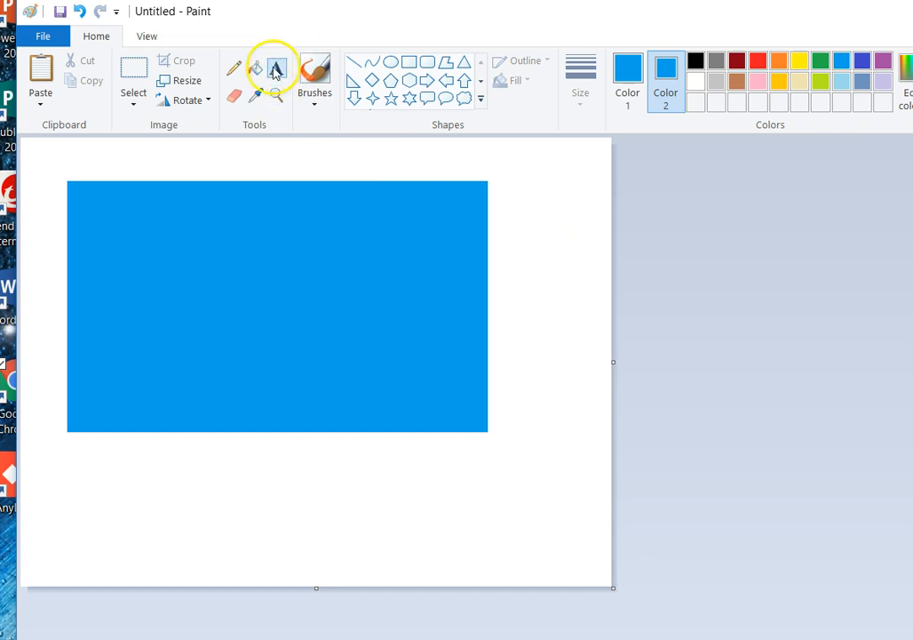
{"action": "left_click", "coordinate": [117, 220]}
{"action": "left_click_drag", "start_coordinate": [96, 211], "coordinate": [428, 281]}
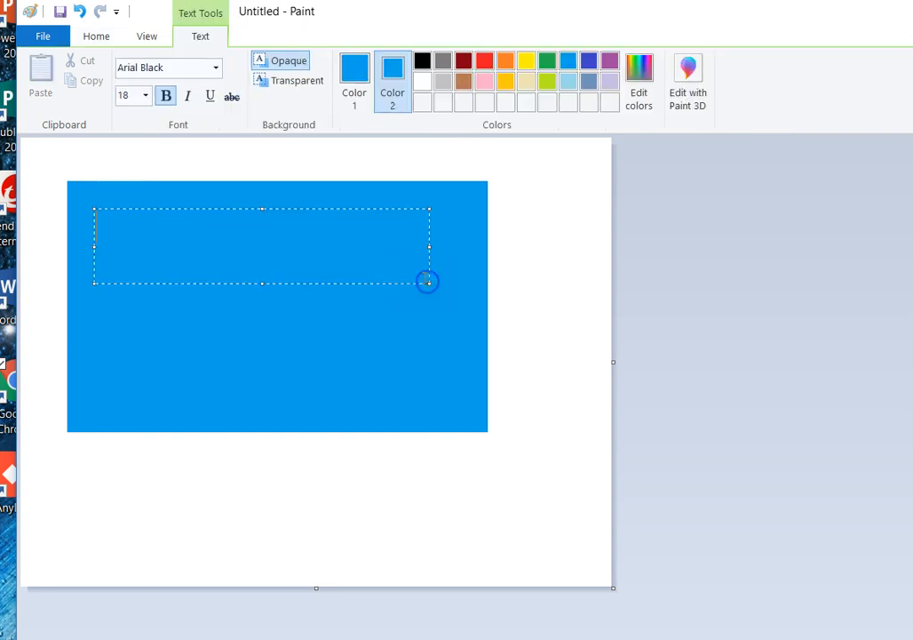
{"action": "left_click", "coordinate": [297, 83]}
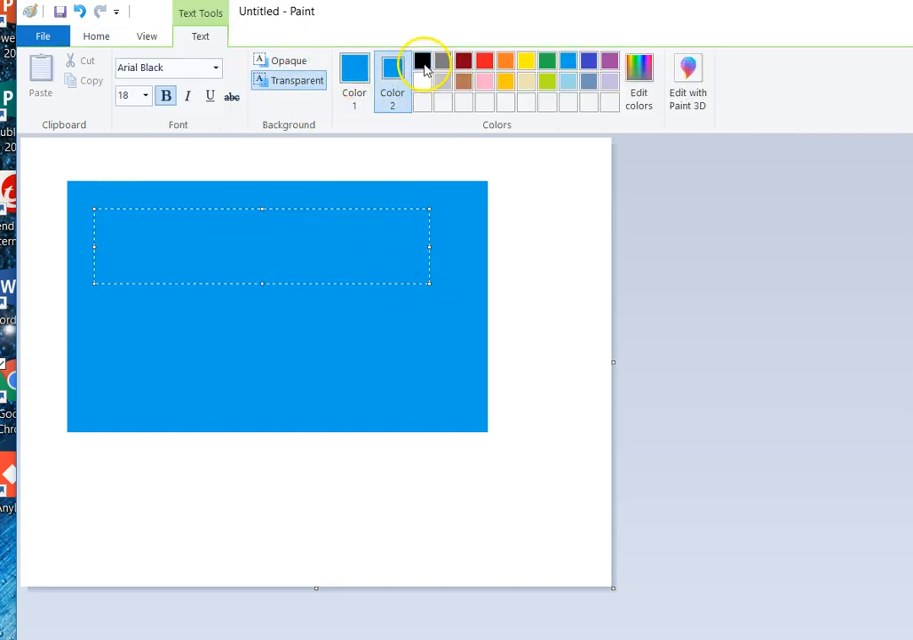
Step: Set both Color 2 and the text color, Color 1, to dark red
{"action": "left_click", "coordinate": [467, 64]}
{"action": "left_click", "coordinate": [352, 73]}
{"action": "left_click", "coordinate": [465, 59]}
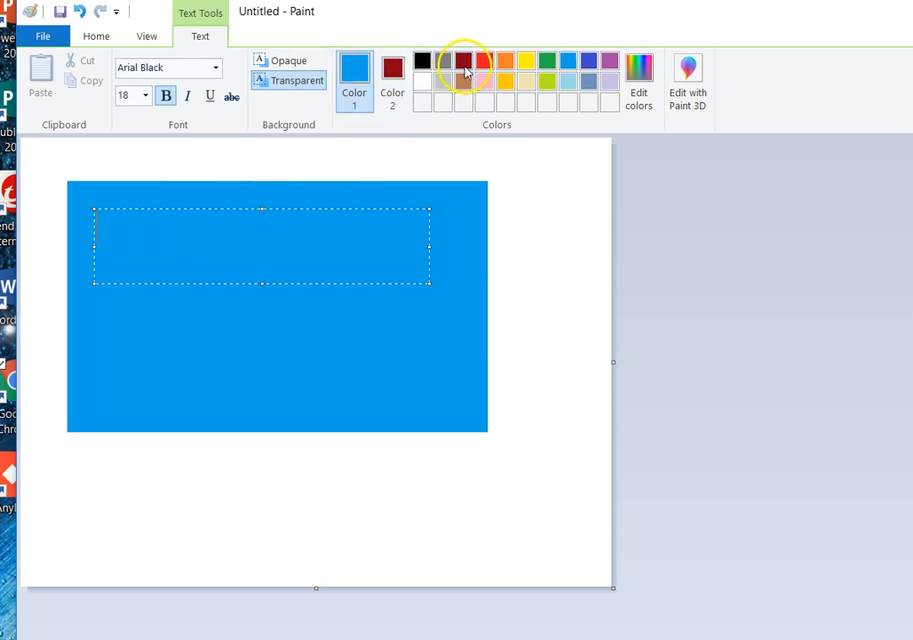
{"action": "left_click", "coordinate": [357, 74]}
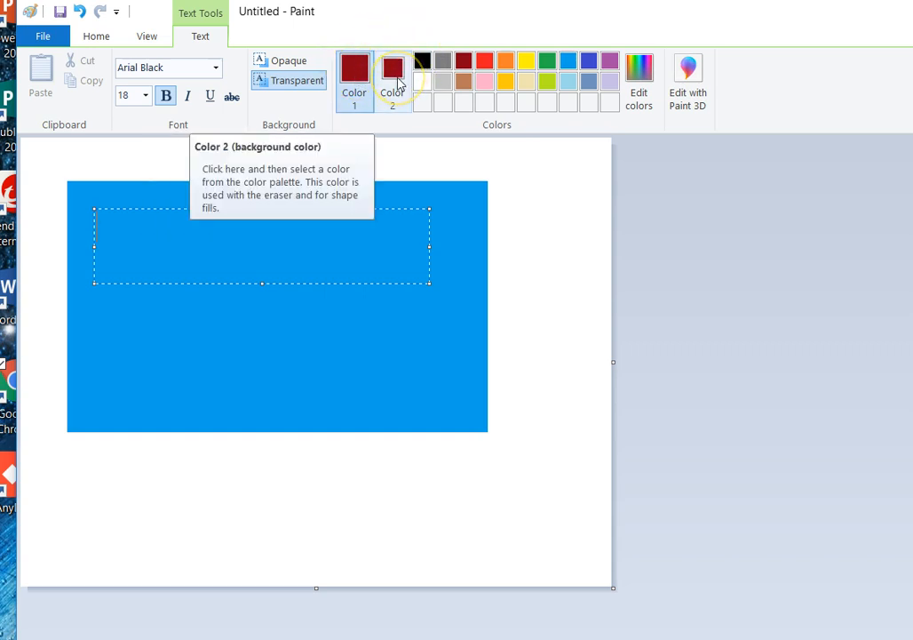
Step: Enter the card owner's full name in the text box, with "Marketing Strategist" on the line below
{"action": "left_click", "coordinate": [133, 232]}
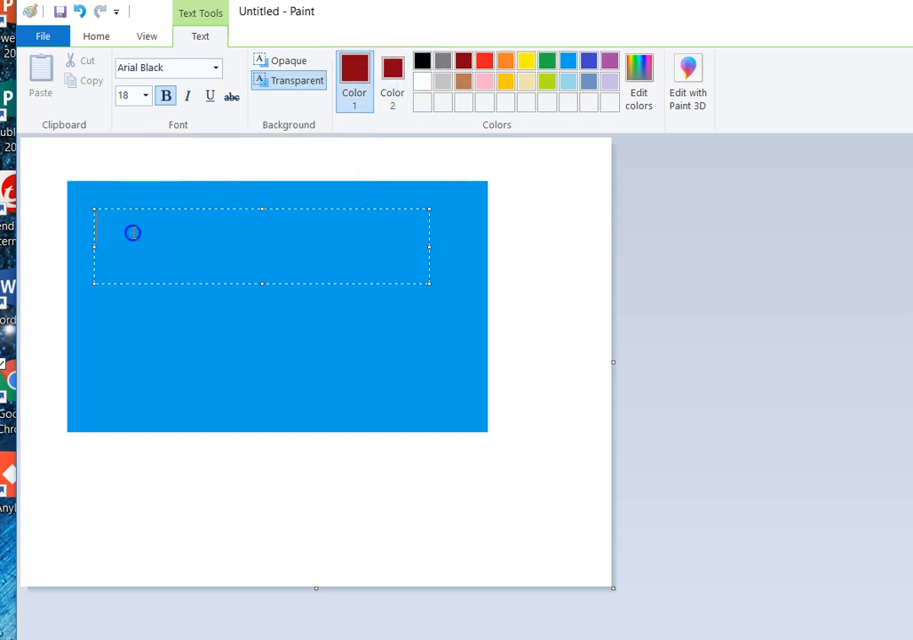
{"action": "type", "text": "Vickie W"}
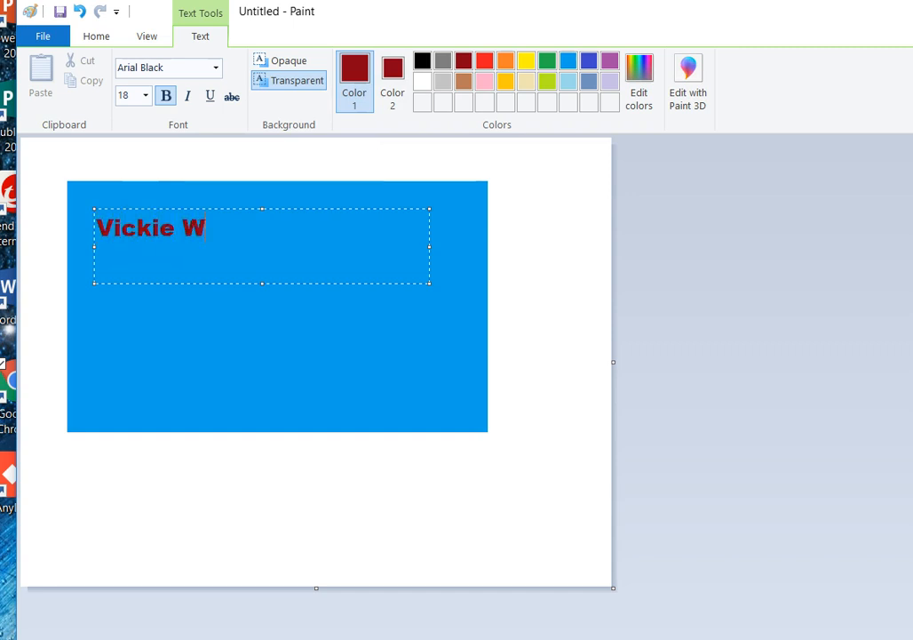
{"action": "type", "text": "ooden"}
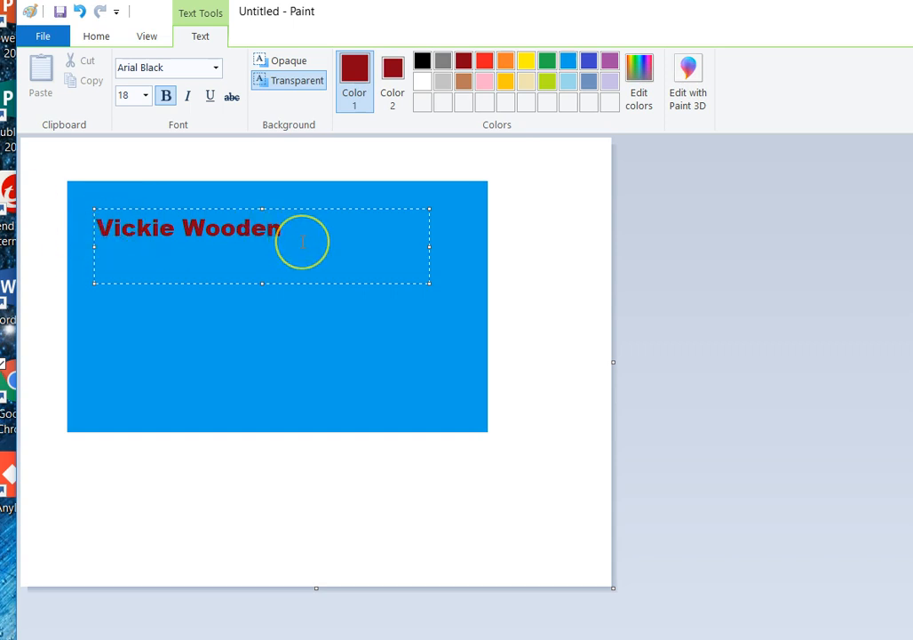
{"action": "key", "text": "Return"}
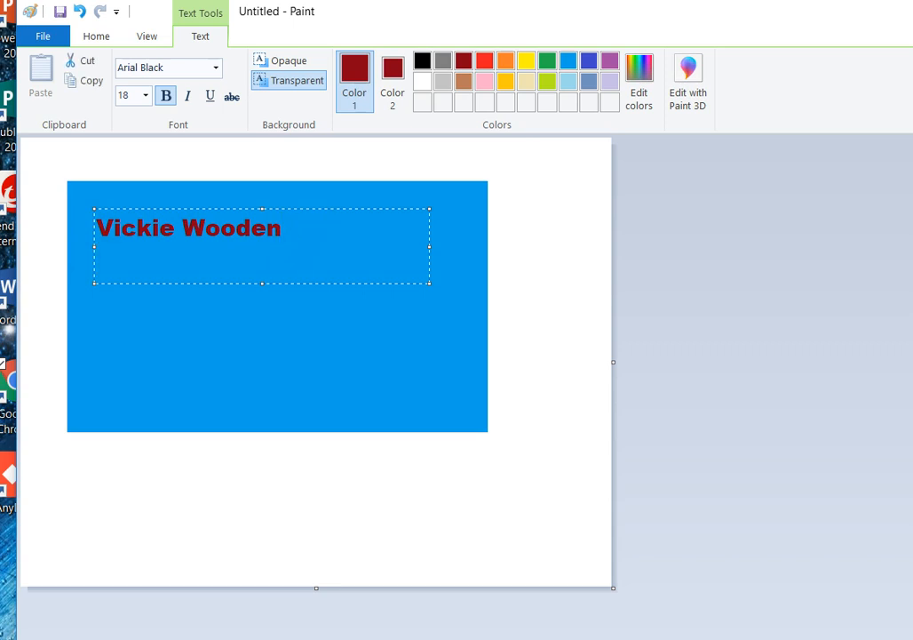
{"action": "type", "text": "Marketing Strategist"}
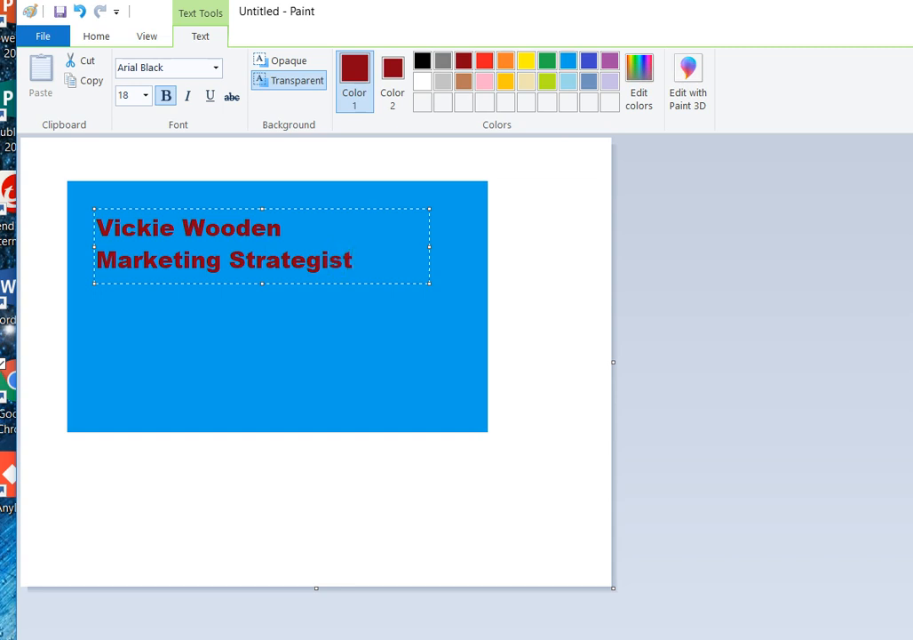
Step: Add a third line reading "CEO of Marketing Strategies That Work" to the card text
{"action": "key", "text": "Return"}
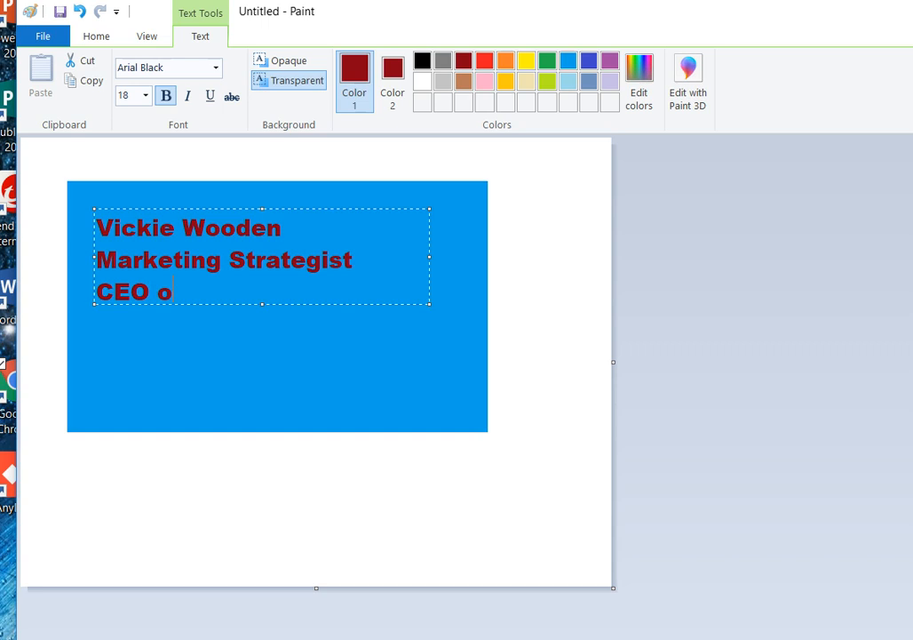
{"action": "type", "text": "CEO of Mrk"}
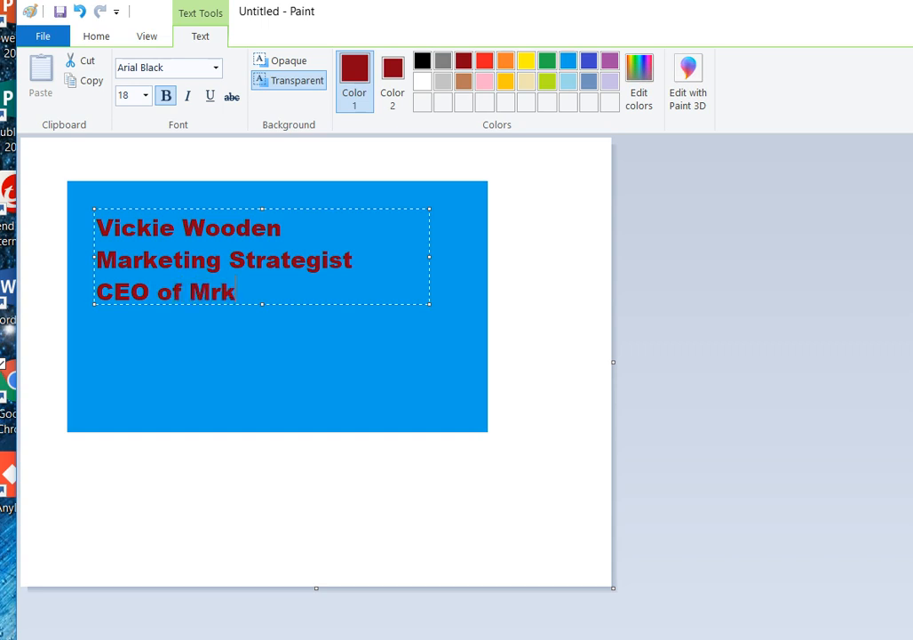
{"action": "type", "text": "eting Strategies That"}
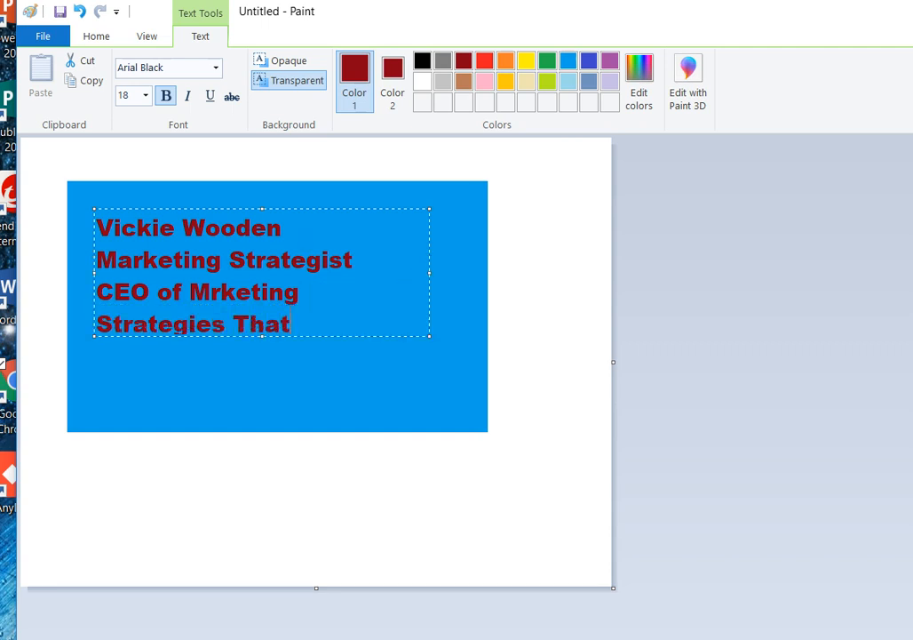
{"action": "type", "text": " Work"}
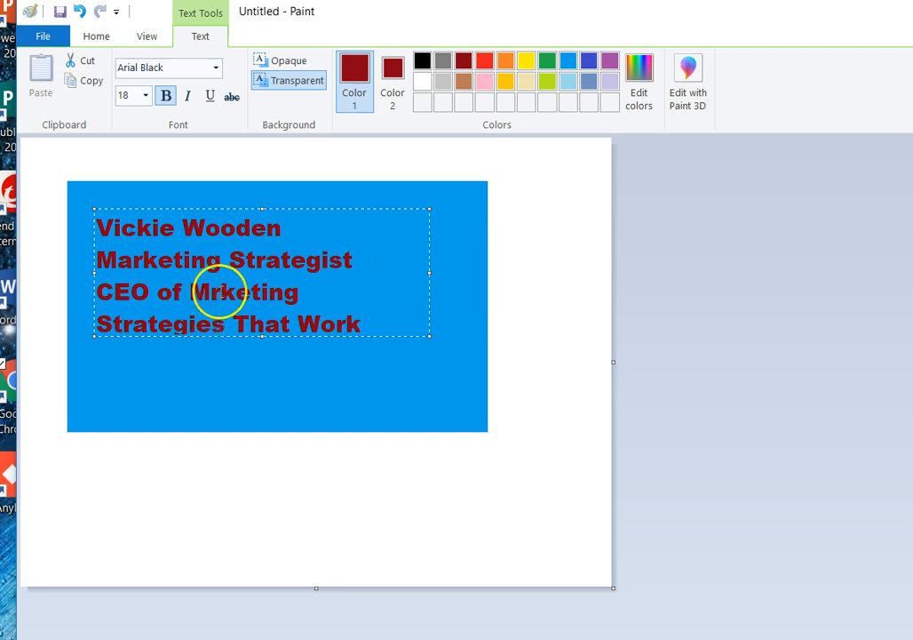
{"action": "left_click", "coordinate": [211, 292]}
{"action": "type", "text": "a"}
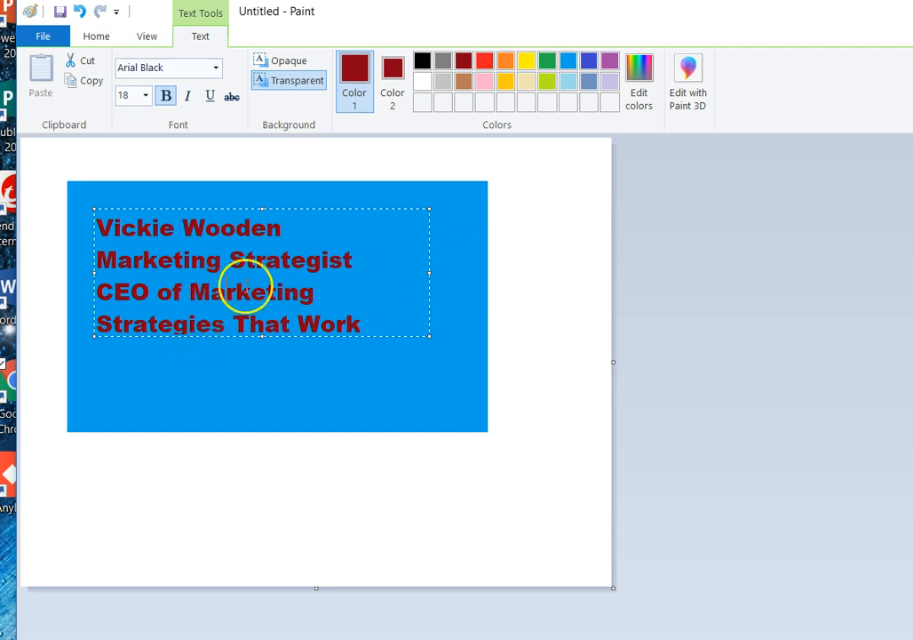
Step: Widen the text box almost to the blue rectangle's edge and set the CEO line to font size 14
{"action": "left_click_drag", "start_coordinate": [431, 274], "coordinate": [484, 274]}
{"action": "left_click_drag", "start_coordinate": [225, 324], "coordinate": [98, 293]}
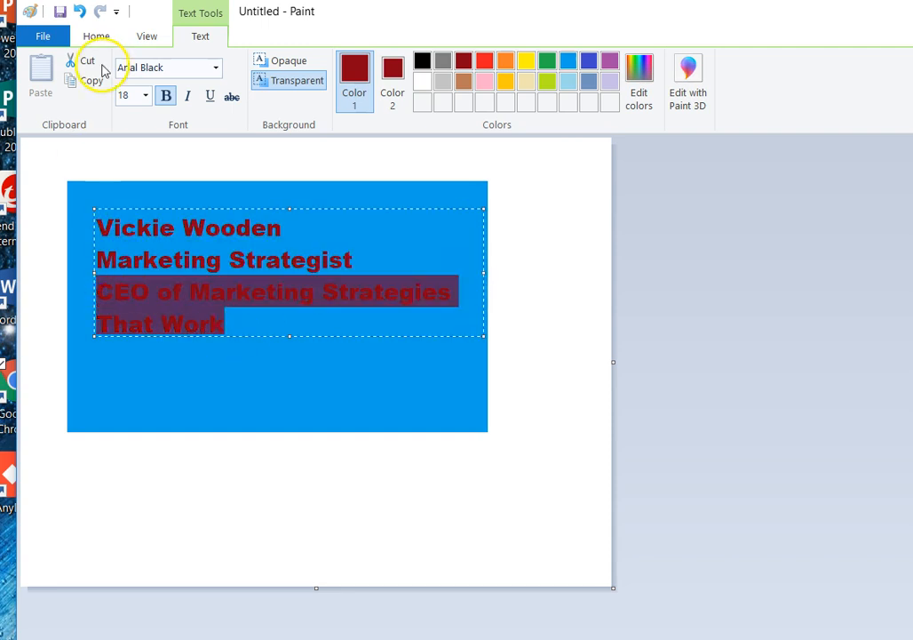
{"action": "left_click", "coordinate": [146, 95]}
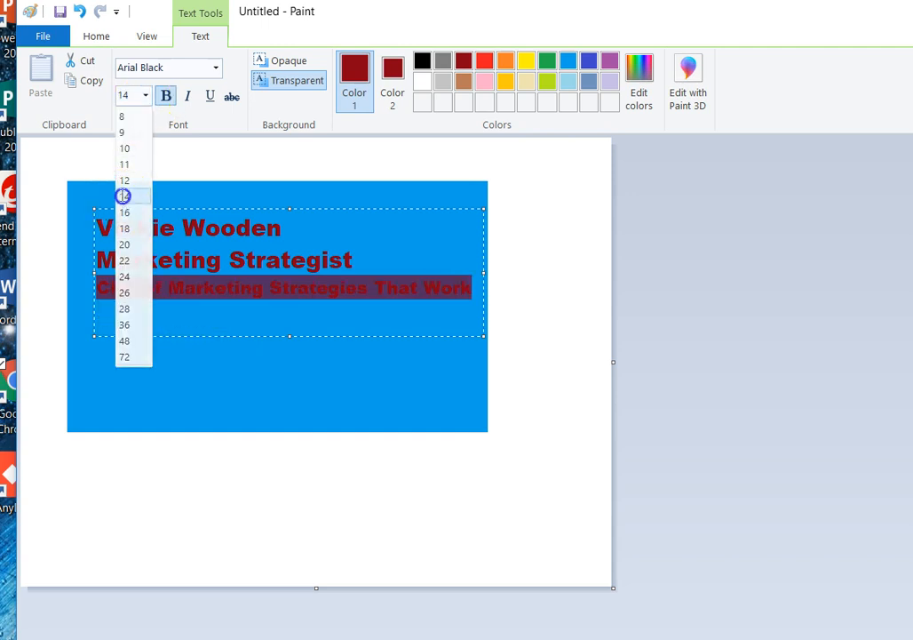
{"action": "left_click", "coordinate": [124, 197]}
Step: Start a new line below the CEO line in the text box
{"action": "left_click", "coordinate": [352, 316]}
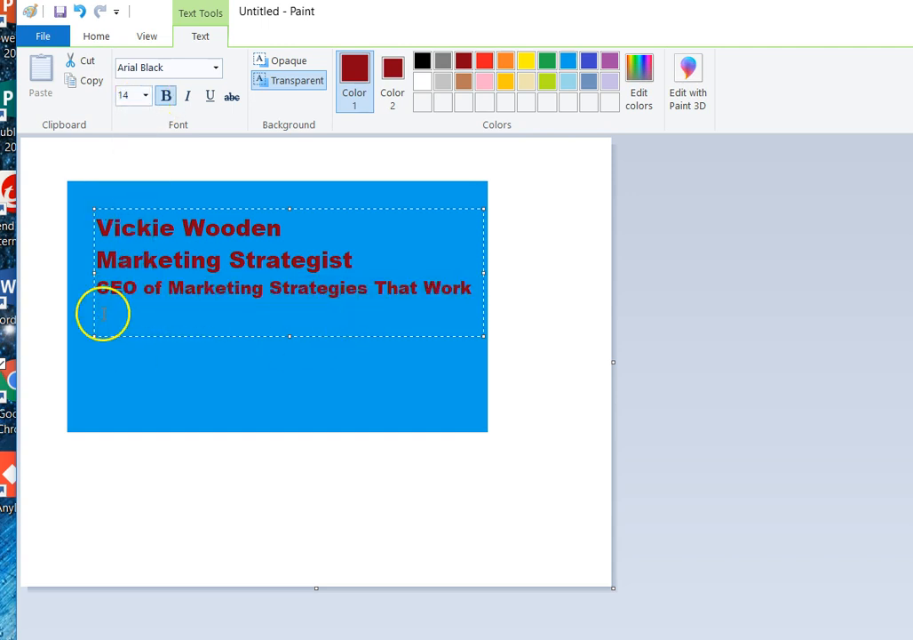
{"action": "left_click", "coordinate": [473, 288]}
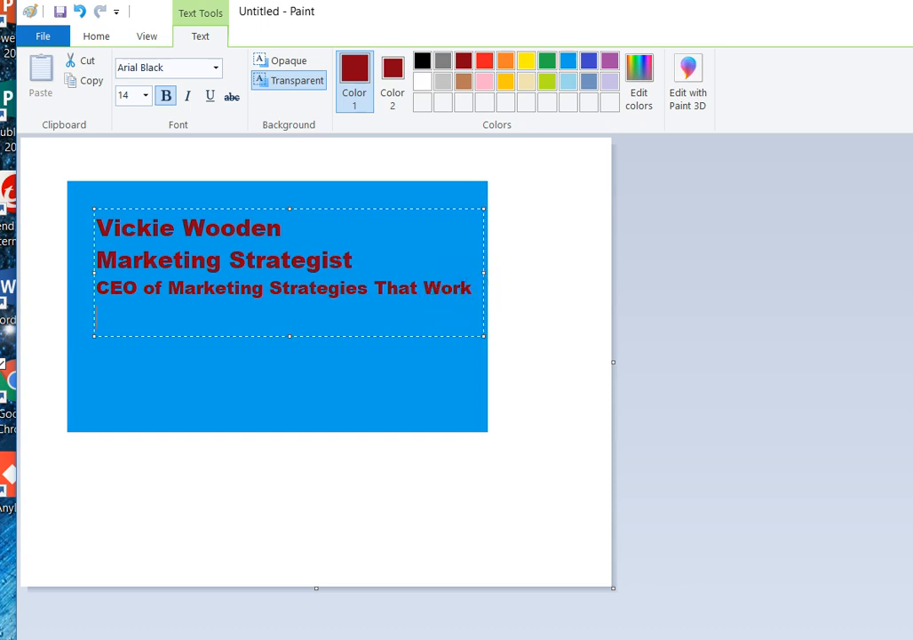